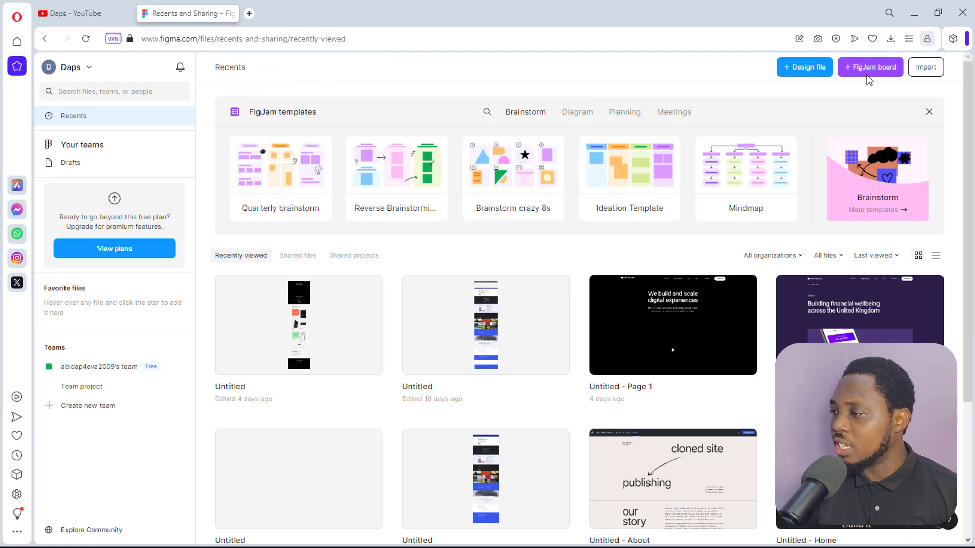
Create a blank Figma design file and rename it from Untitled to 'clone project'.
{"action": "left_click", "coordinate": [806, 71]}
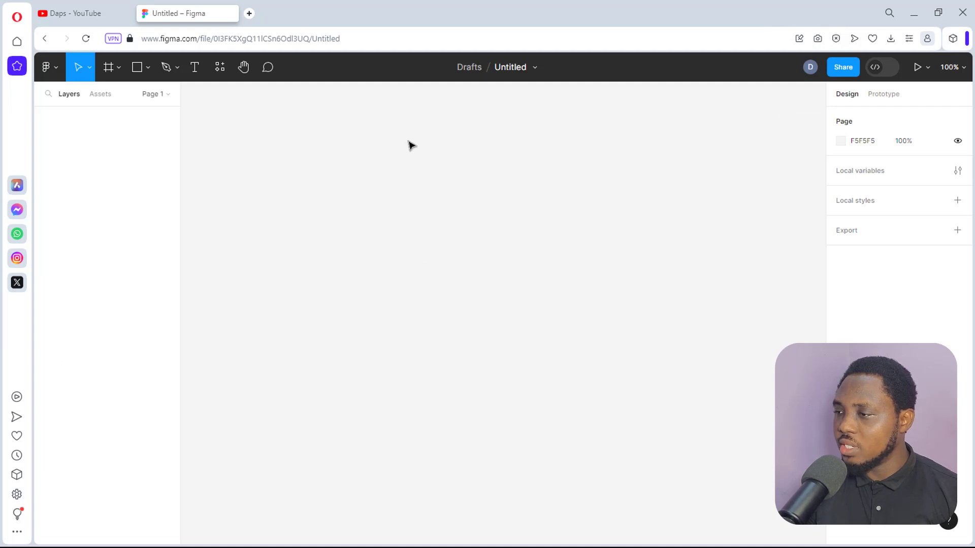
{"action": "left_click", "coordinate": [522, 62]}
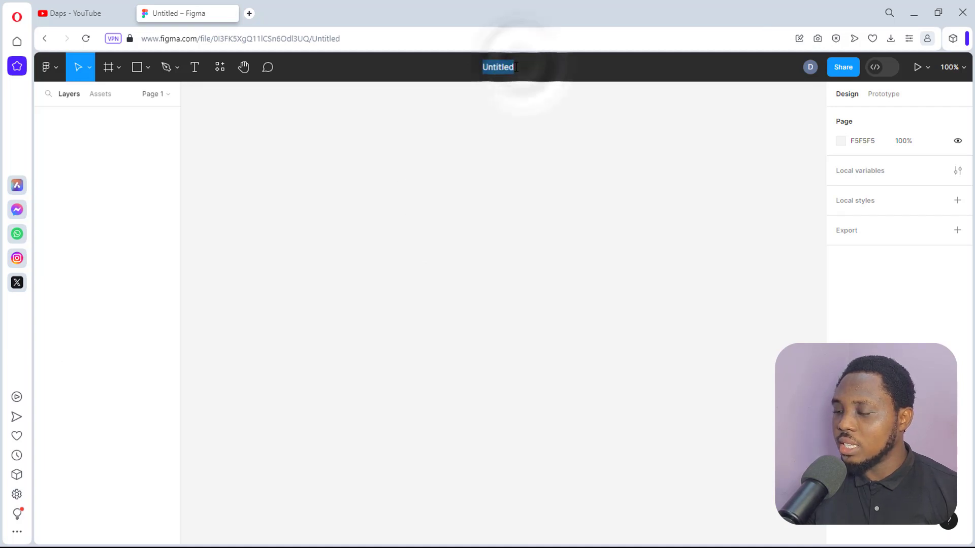
{"action": "type", "text": "clone project"}
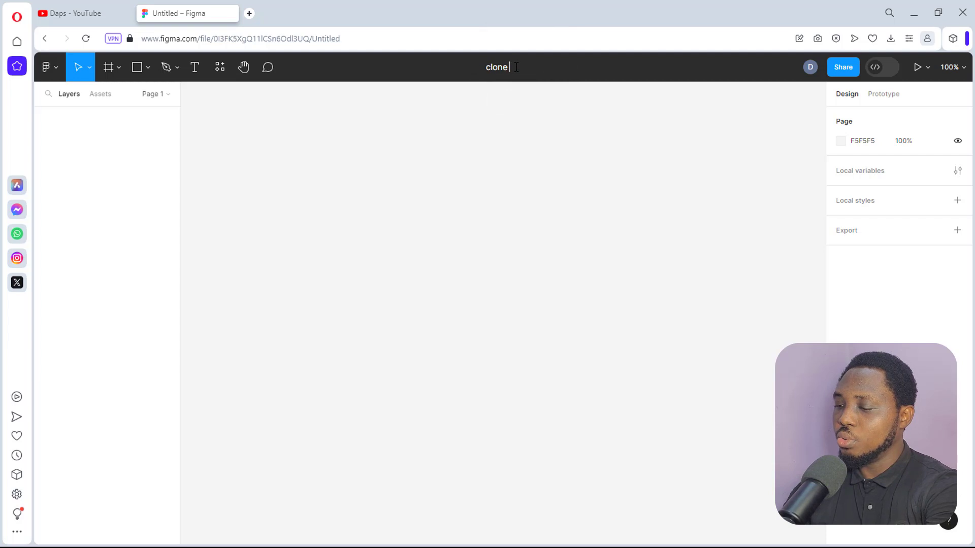
{"action": "key", "text": "Return"}
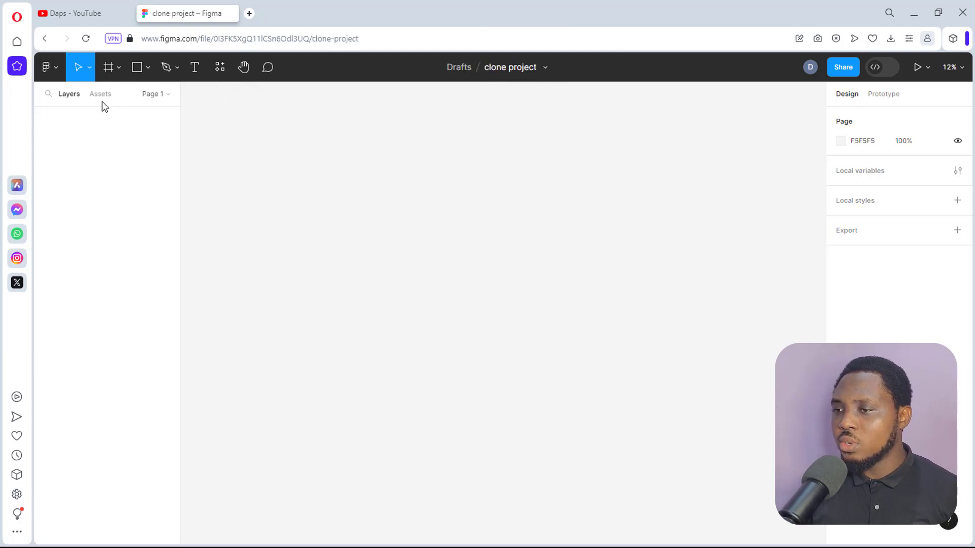
Show the Plugins resources panel listing saved plugins such as html.to.design.
{"action": "left_click", "coordinate": [54, 68]}
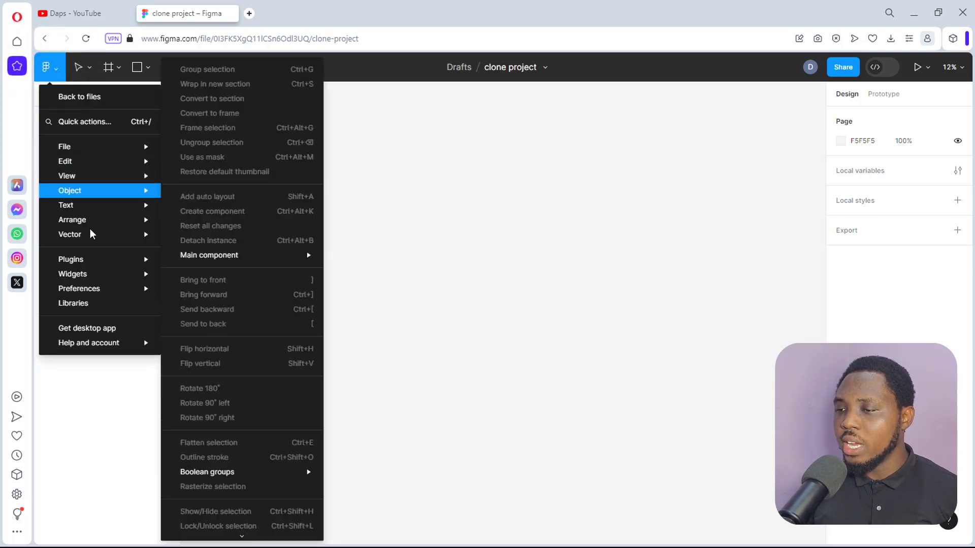
{"action": "mouse_move", "coordinate": [97, 265]}
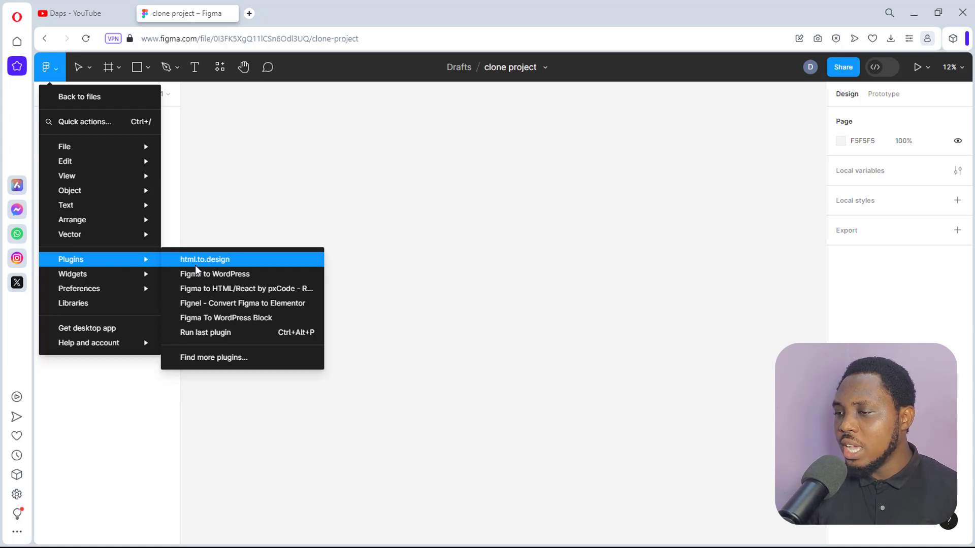
{"action": "left_click", "coordinate": [215, 358]}
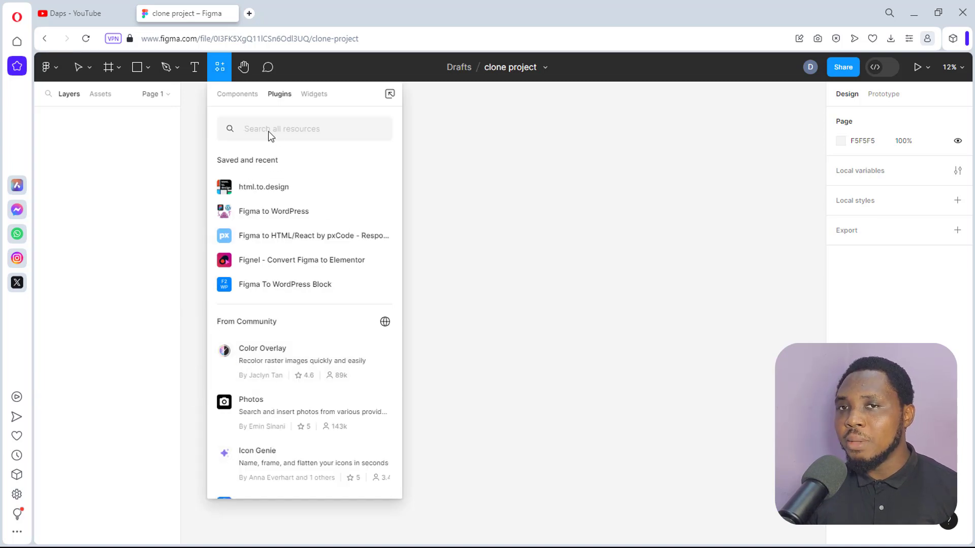
Launch the html.to.design plugin and move its import window over the canvas.
{"action": "left_click", "coordinate": [258, 188]}
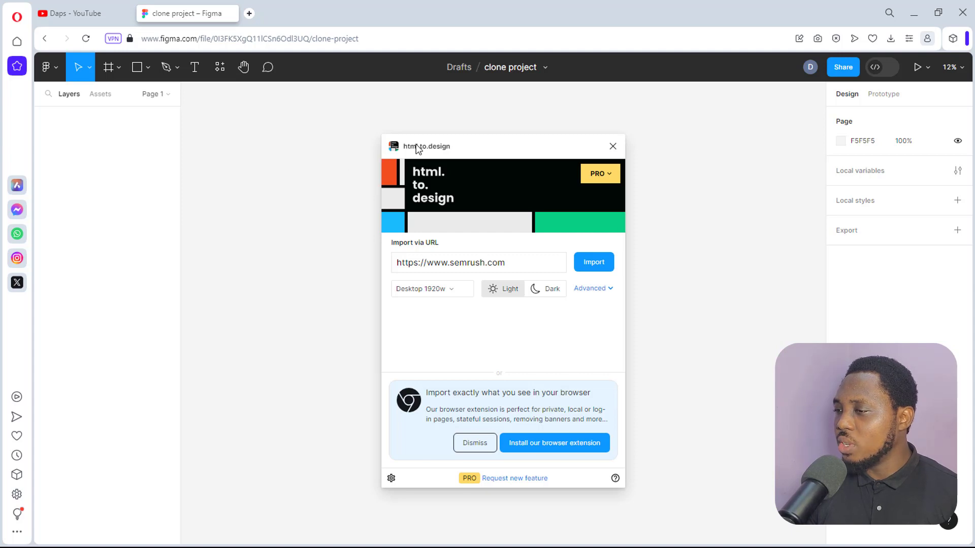
{"action": "left_click_drag", "start_coordinate": [483, 148], "coordinate": [465, 139]}
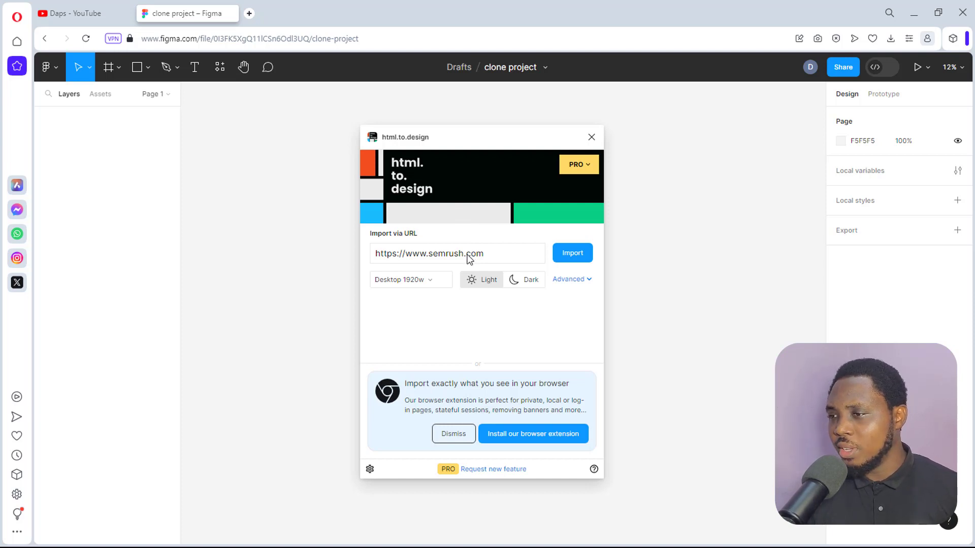
Load wordpress.com in a new browser tab and scroll through its homepage.
{"action": "left_click", "coordinate": [249, 13]}
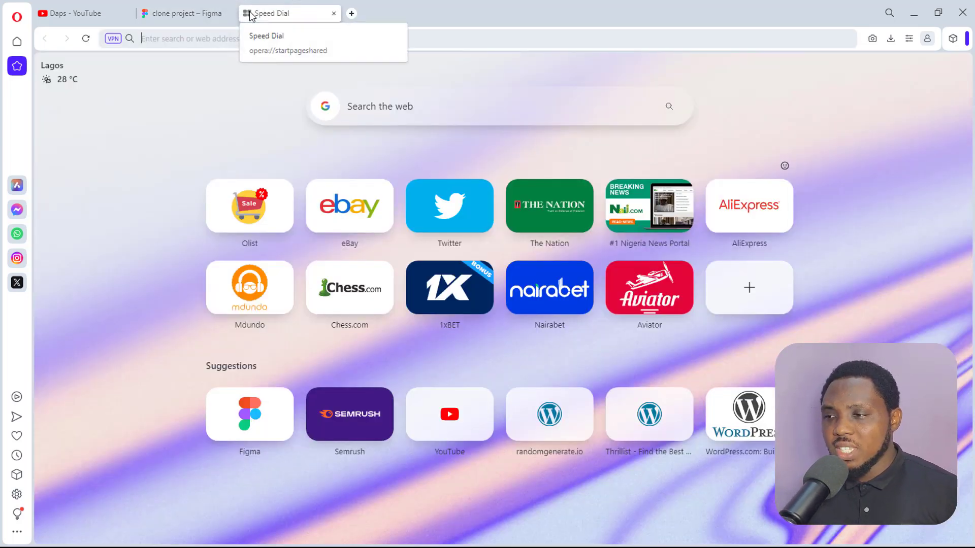
{"action": "left_click", "coordinate": [209, 39]}
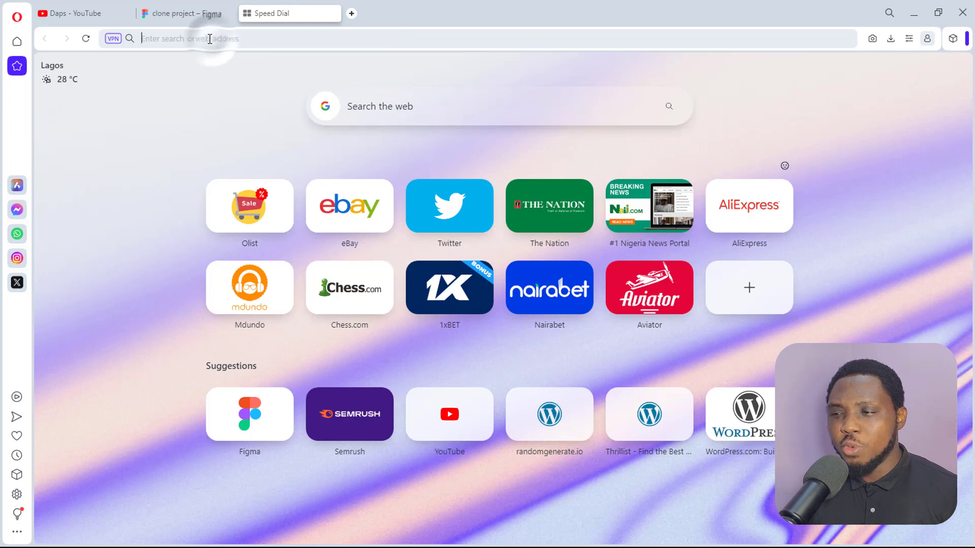
{"action": "type", "text": "wor"}
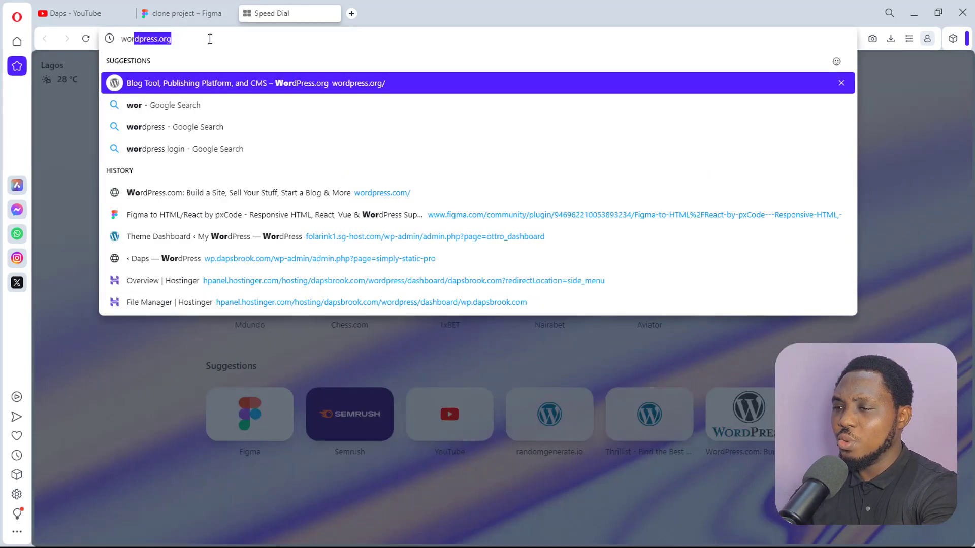
{"action": "type", "text": "dpress"}
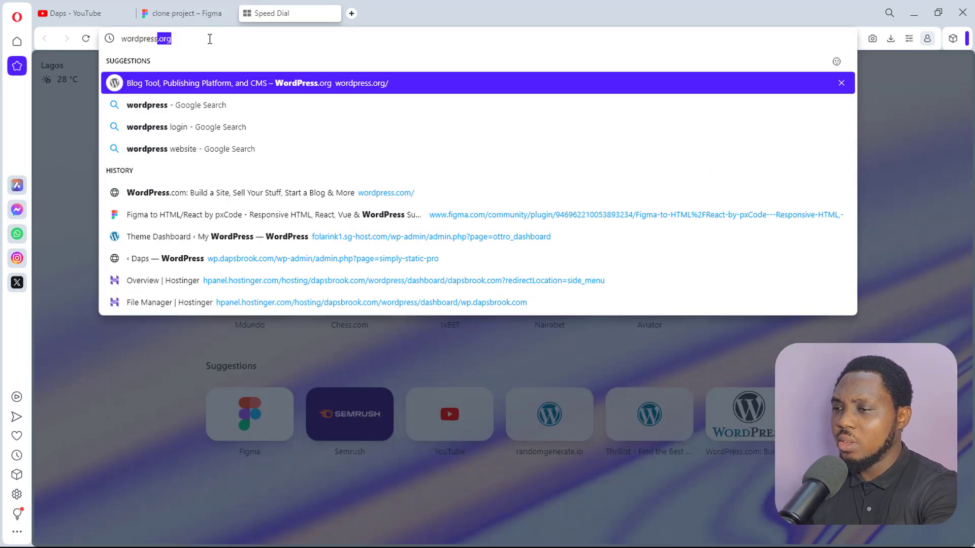
{"action": "type", "text": ".com"}
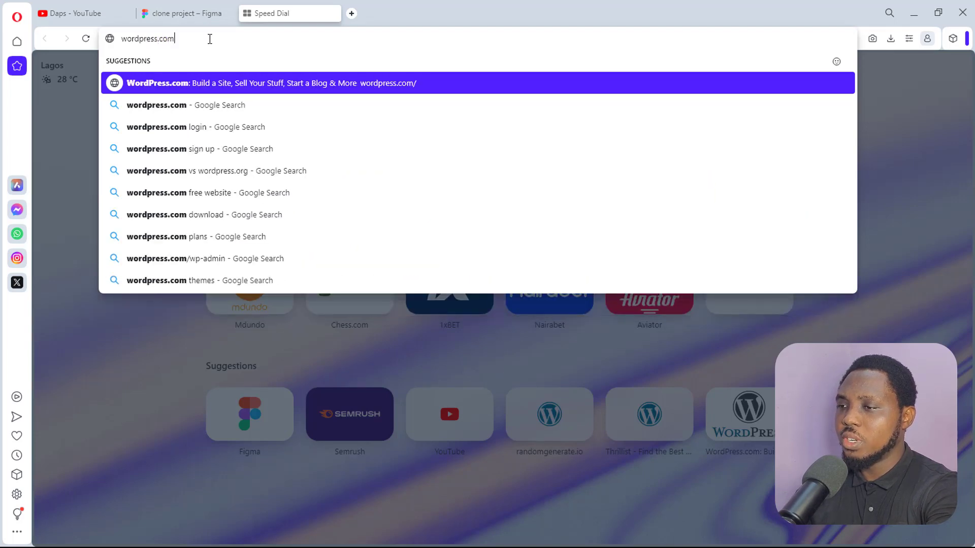
{"action": "key", "text": "Return"}
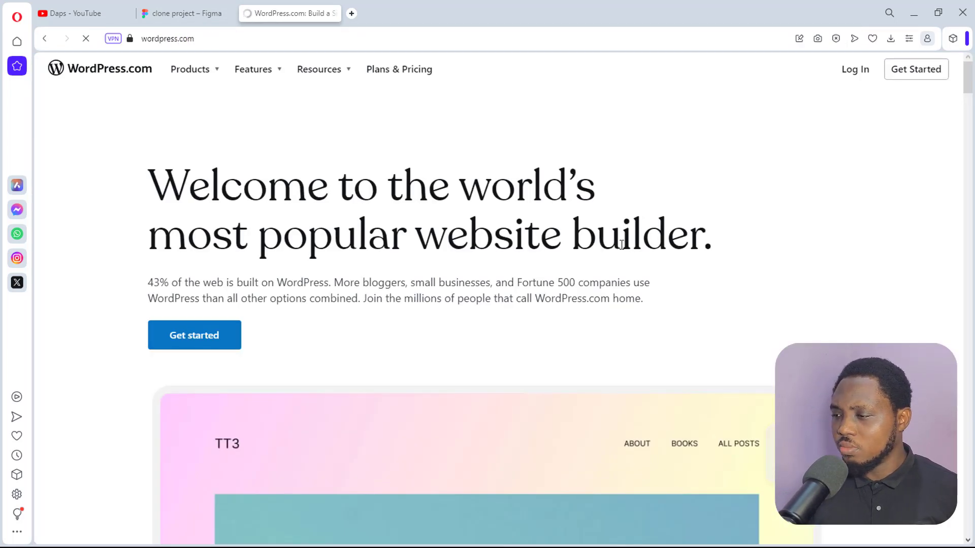
{"action": "scroll", "coordinate": [729, 244], "scroll_direction": "down", "scroll_amount": 6}
{"action": "scroll", "coordinate": [726, 244], "scroll_direction": "down", "scroll_amount": 20}
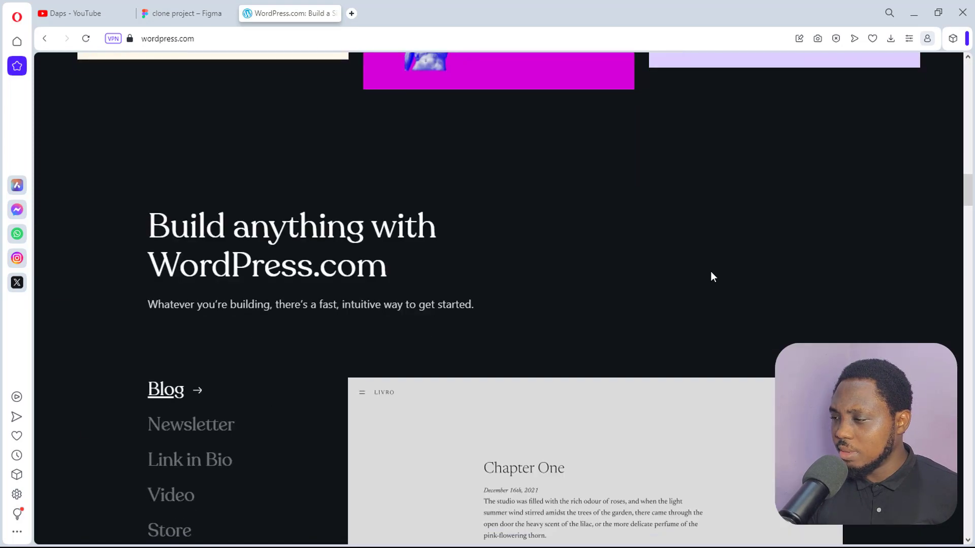
{"action": "scroll", "coordinate": [711, 277], "scroll_direction": "down", "scroll_amount": 20}
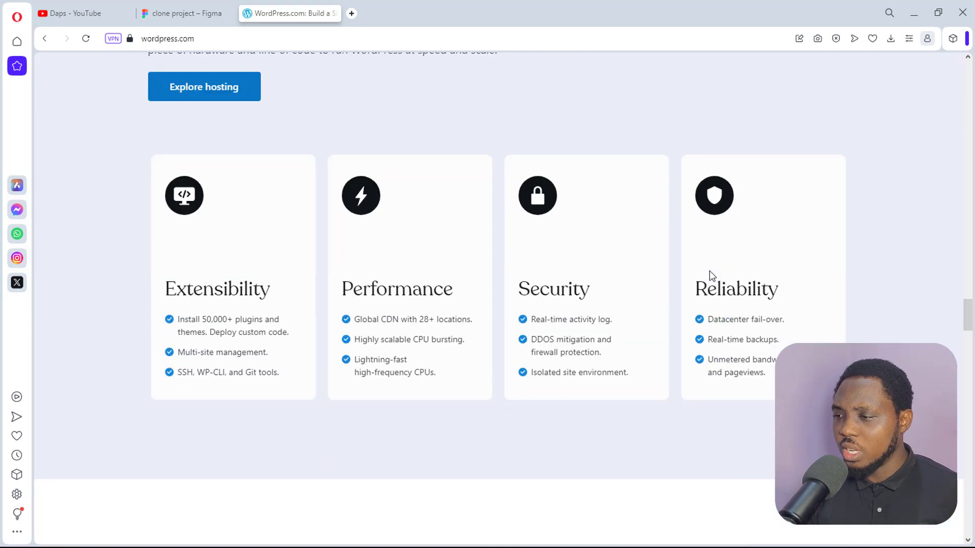
{"action": "scroll", "coordinate": [710, 277], "scroll_direction": "down", "scroll_amount": 5}
{"action": "scroll", "coordinate": [711, 277], "scroll_direction": "up", "scroll_amount": 20}
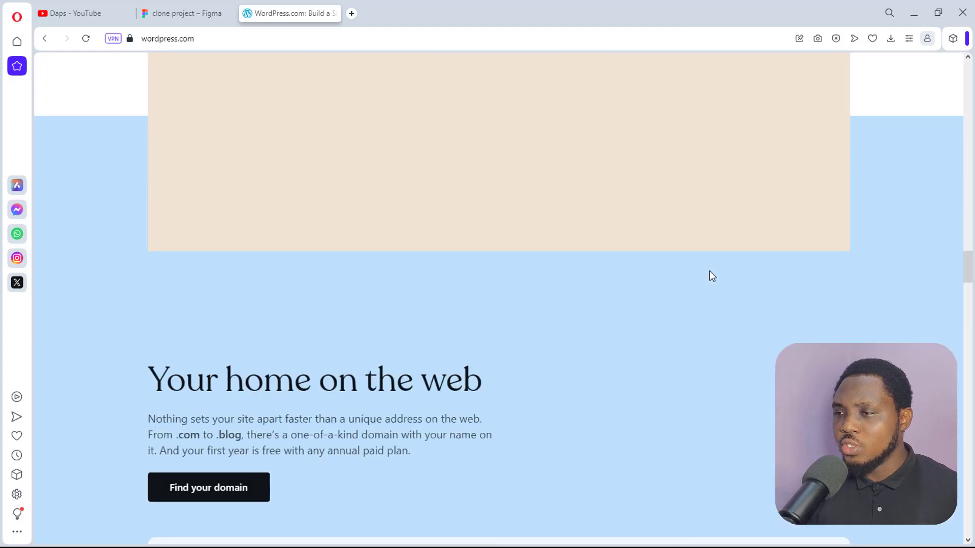
{"action": "scroll", "coordinate": [710, 272], "scroll_direction": "up", "scroll_amount": 20}
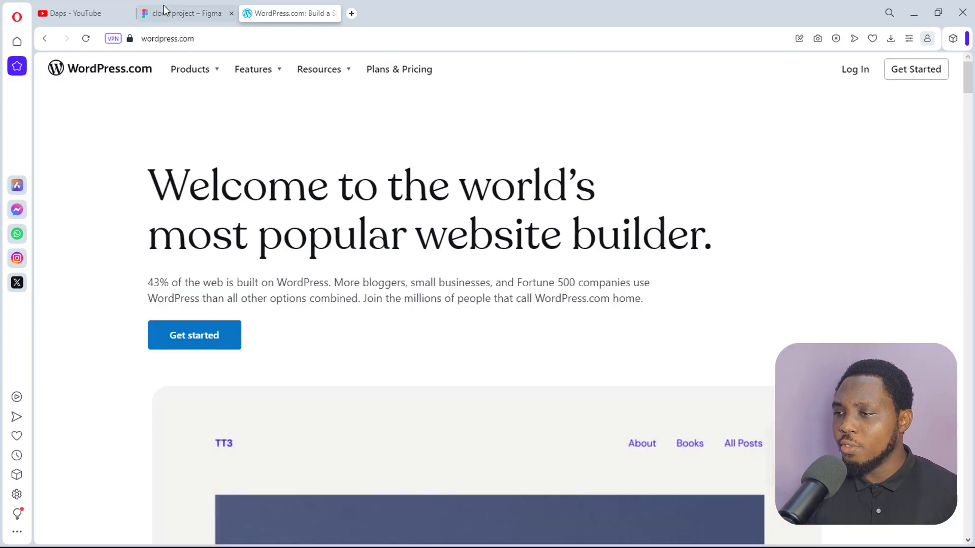
Copy the wordpress.com address and return to the clone project Figma tab.
{"action": "left_click", "coordinate": [213, 42]}
{"action": "right_click", "coordinate": [164, 43]}
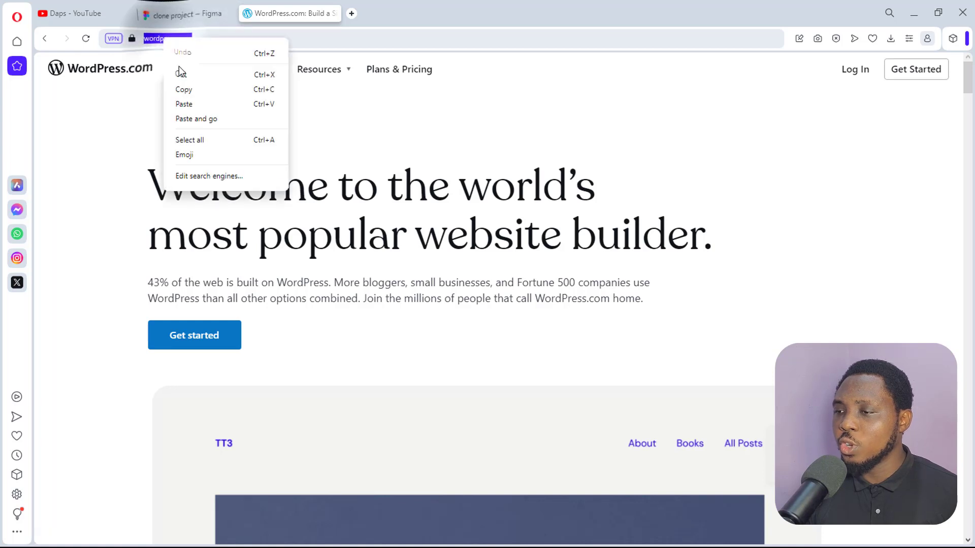
{"action": "left_click", "coordinate": [185, 90]}
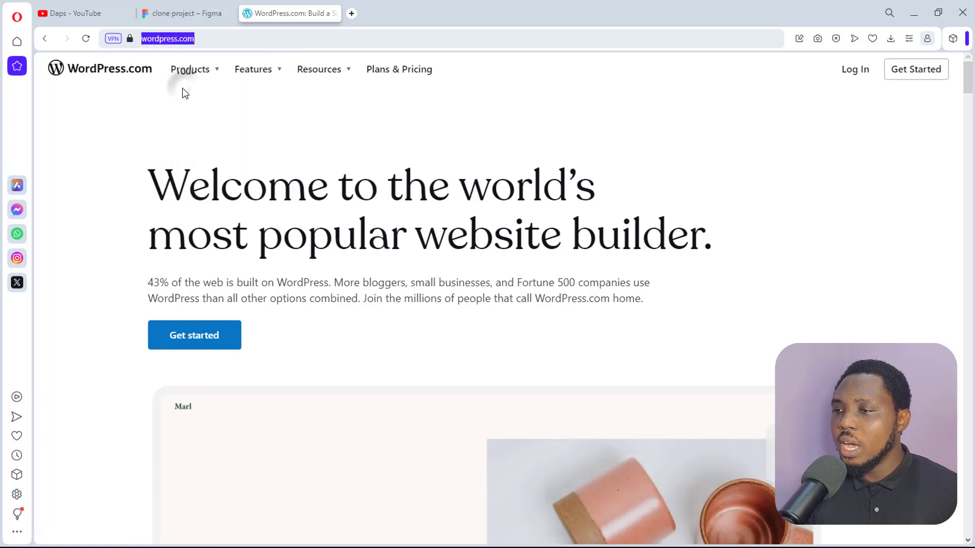
{"action": "left_click", "coordinate": [174, 15]}
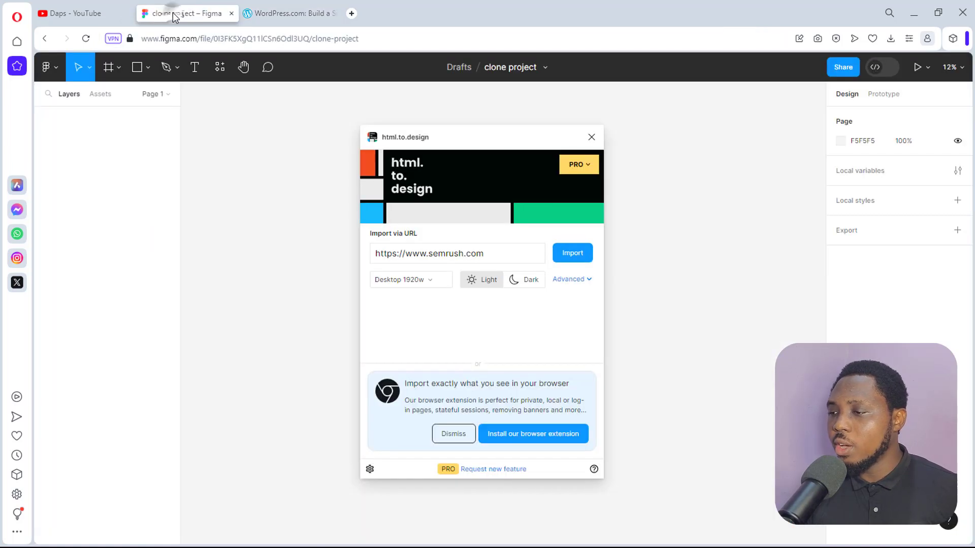
Replace the semrush URL with wordpress.com and import it at Desktop 1920w, Light.
{"action": "left_click", "coordinate": [489, 253]}
{"action": "key", "text": "ctrl+v"}
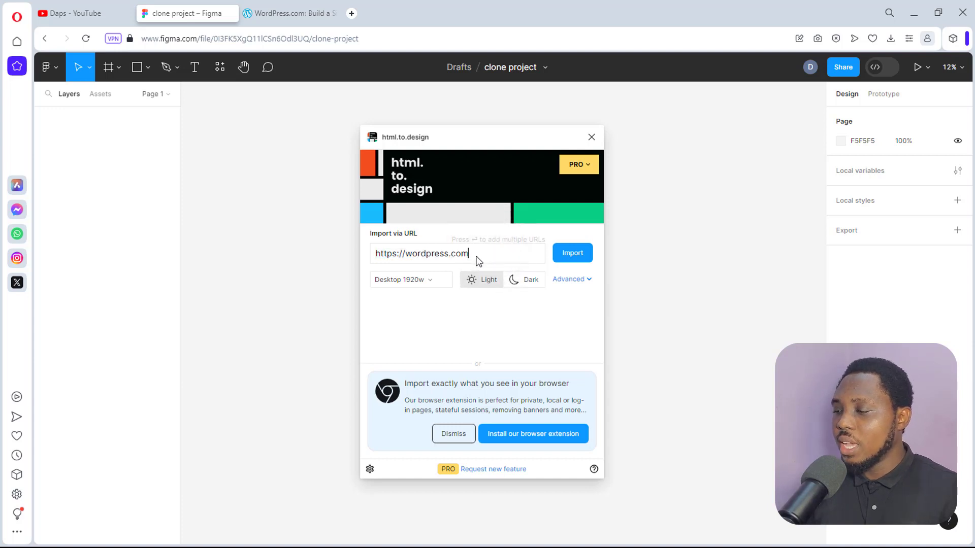
{"action": "left_click", "coordinate": [581, 254]}
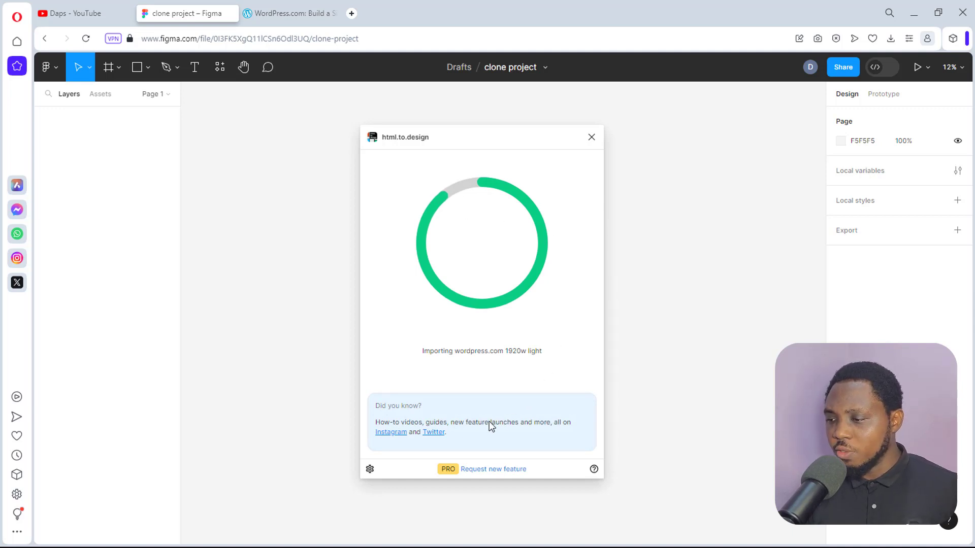
{"action": "left_click", "coordinate": [369, 469]}
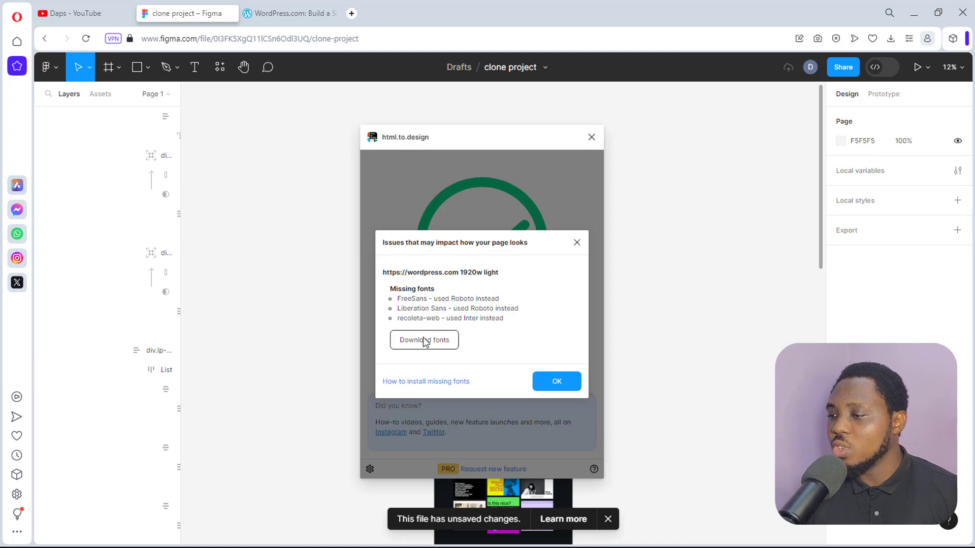
Download the missing fonts, then close the issues report and the html.to.design window.
{"action": "left_click", "coordinate": [425, 343]}
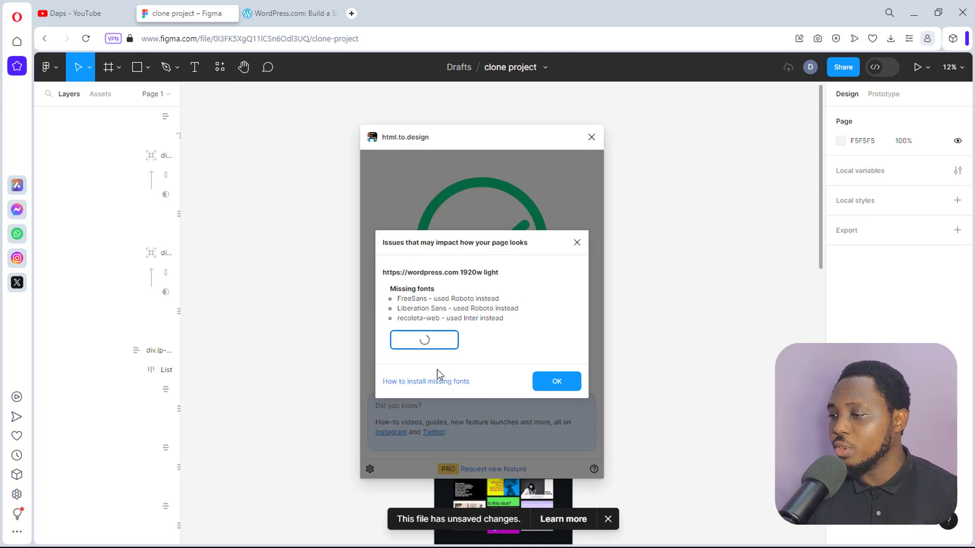
{"action": "left_click", "coordinate": [577, 242]}
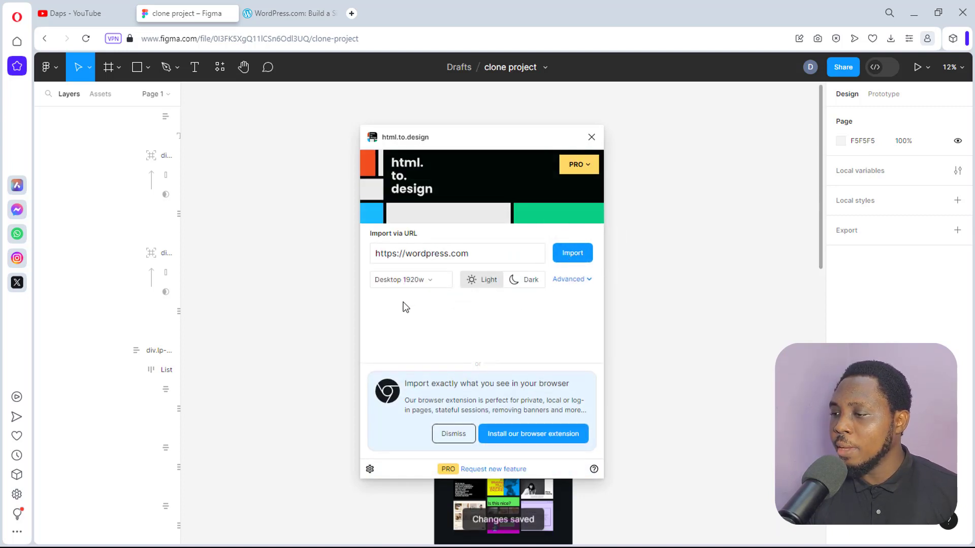
{"action": "left_click", "coordinate": [592, 138]}
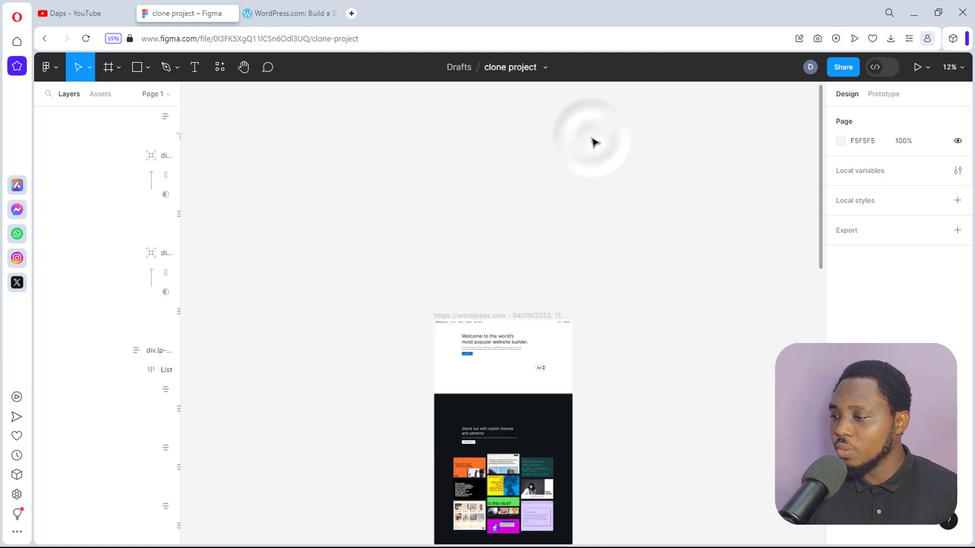
Scroll the imported wordpress.com frame and set the canvas zoom to 50%.
{"action": "scroll", "coordinate": [635, 245], "scroll_direction": "down", "scroll_amount": 5}
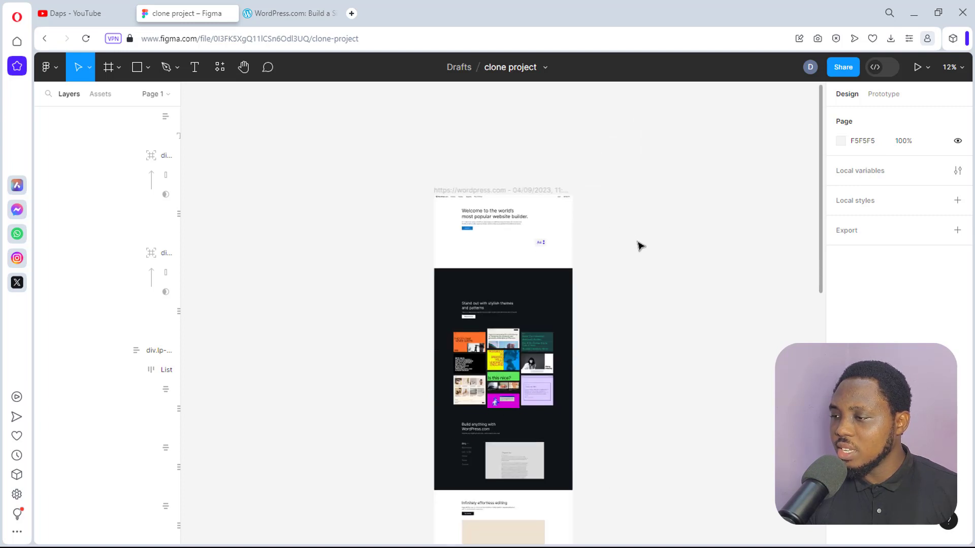
{"action": "scroll", "coordinate": [635, 227], "scroll_direction": "down", "scroll_amount": 12}
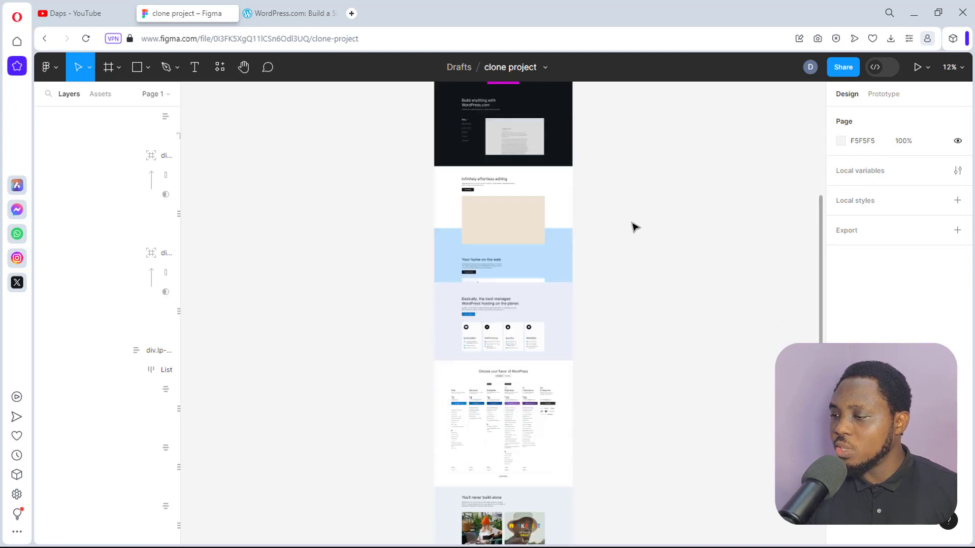
{"action": "scroll", "coordinate": [635, 227], "scroll_direction": "up", "scroll_amount": 10}
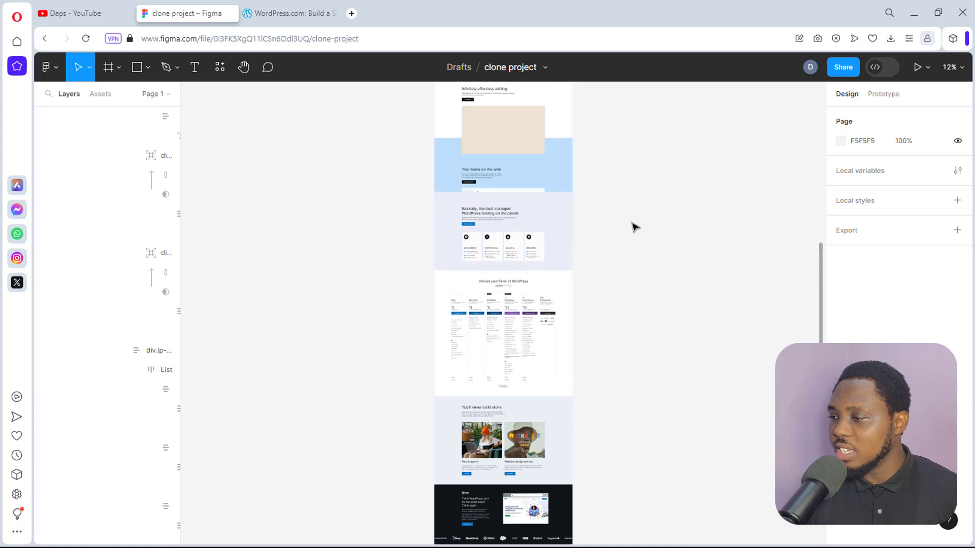
{"action": "scroll", "coordinate": [635, 227], "scroll_direction": "up", "scroll_amount": 2}
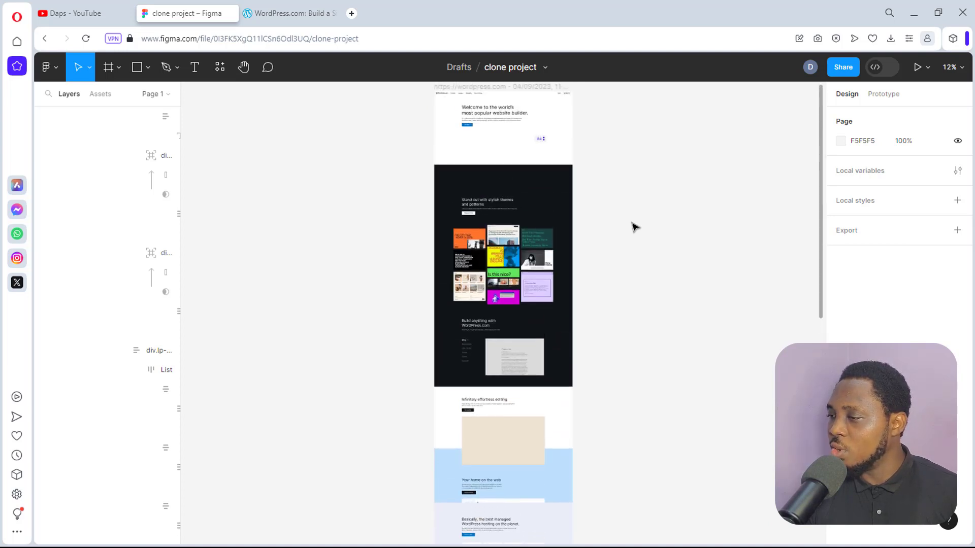
{"action": "left_click", "coordinate": [950, 67]}
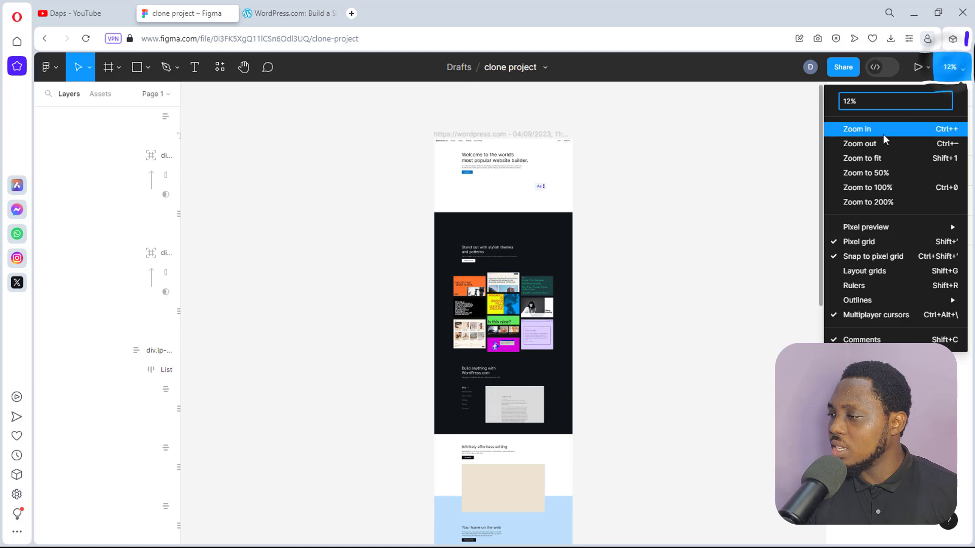
{"action": "left_click", "coordinate": [883, 173]}
Scroll through each section of the imported homepage at 50% zoom.
{"action": "scroll", "coordinate": [503, 312], "scroll_direction": "up", "scroll_amount": 10}
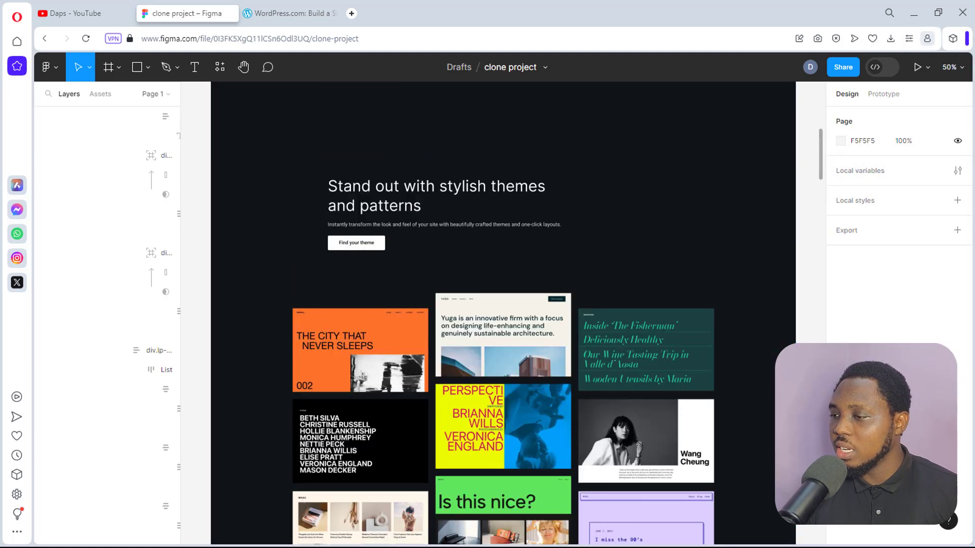
{"action": "scroll", "coordinate": [503, 313], "scroll_direction": "up", "scroll_amount": 3}
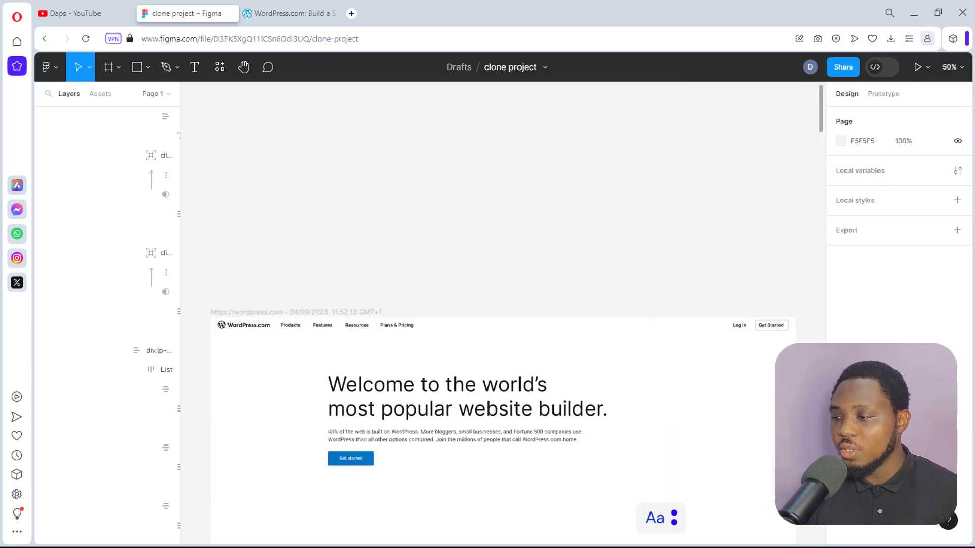
{"action": "scroll", "coordinate": [503, 312], "scroll_direction": "down", "scroll_amount": 10}
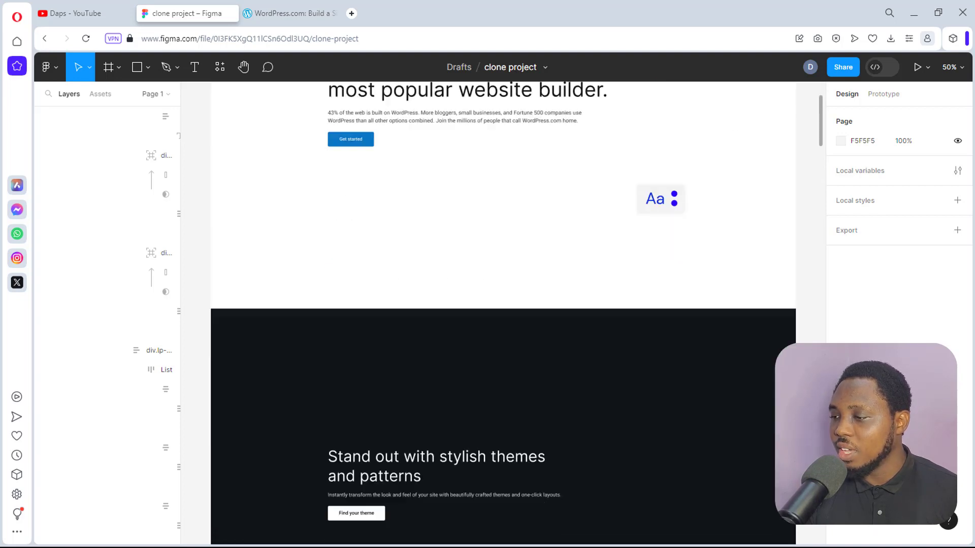
{"action": "scroll", "coordinate": [502, 312], "scroll_direction": "down", "scroll_amount": 15}
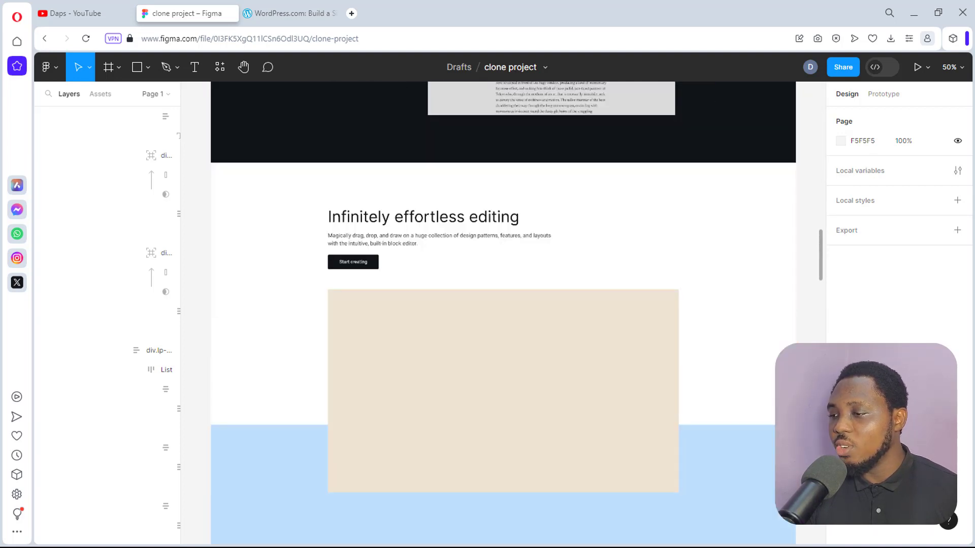
{"action": "scroll", "coordinate": [502, 312], "scroll_direction": "down", "scroll_amount": 15}
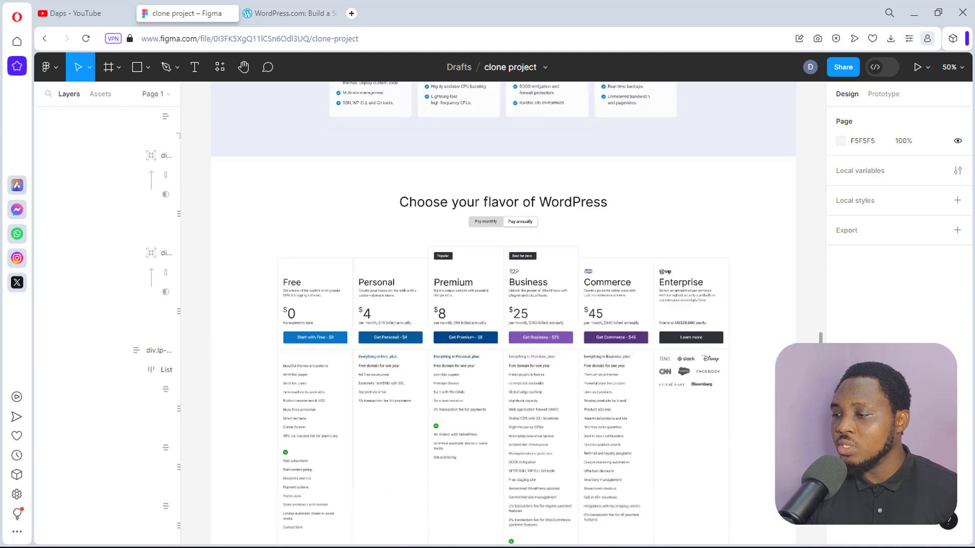
{"action": "scroll", "coordinate": [502, 312], "scroll_direction": "down", "scroll_amount": 12}
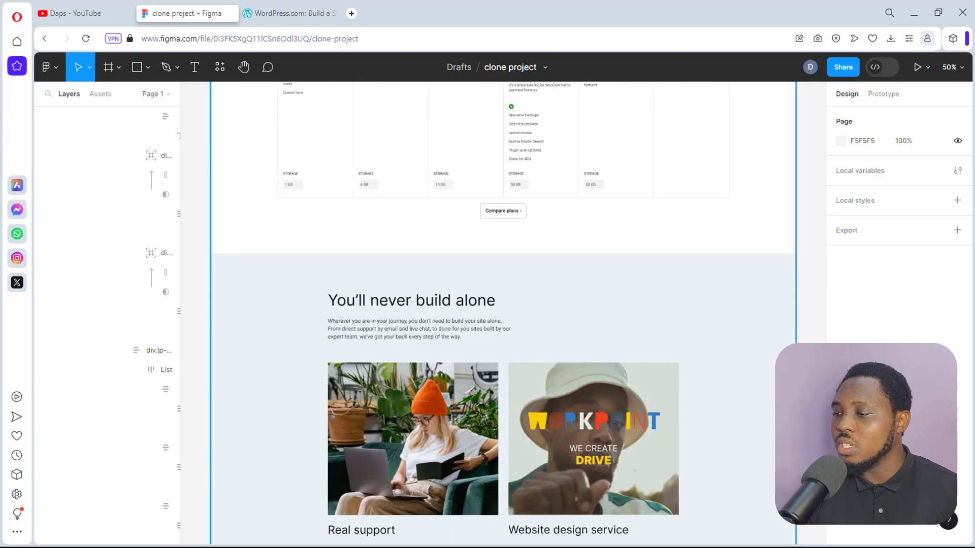
{"action": "scroll", "coordinate": [503, 312], "scroll_direction": "down", "scroll_amount": 3}
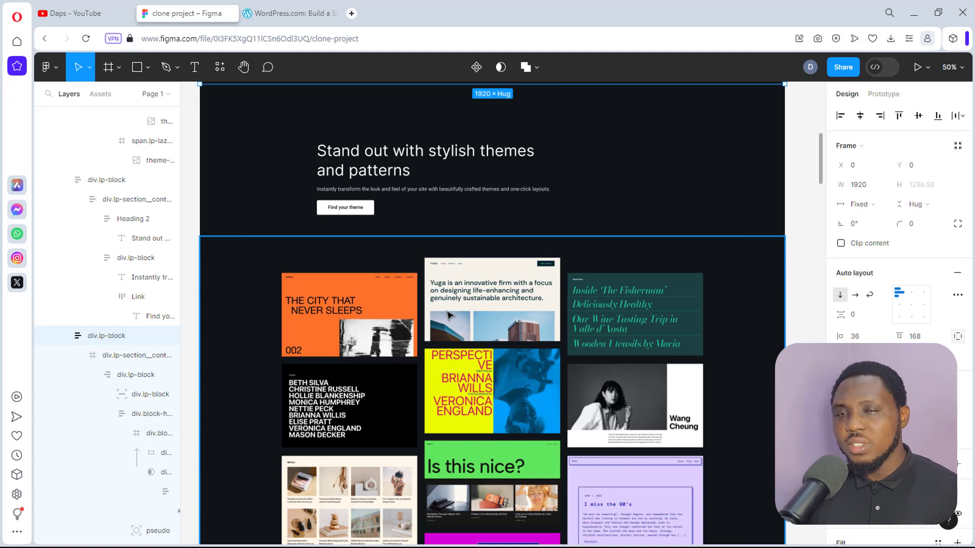
{"action": "scroll", "coordinate": [447, 315], "scroll_direction": "up", "scroll_amount": 5}
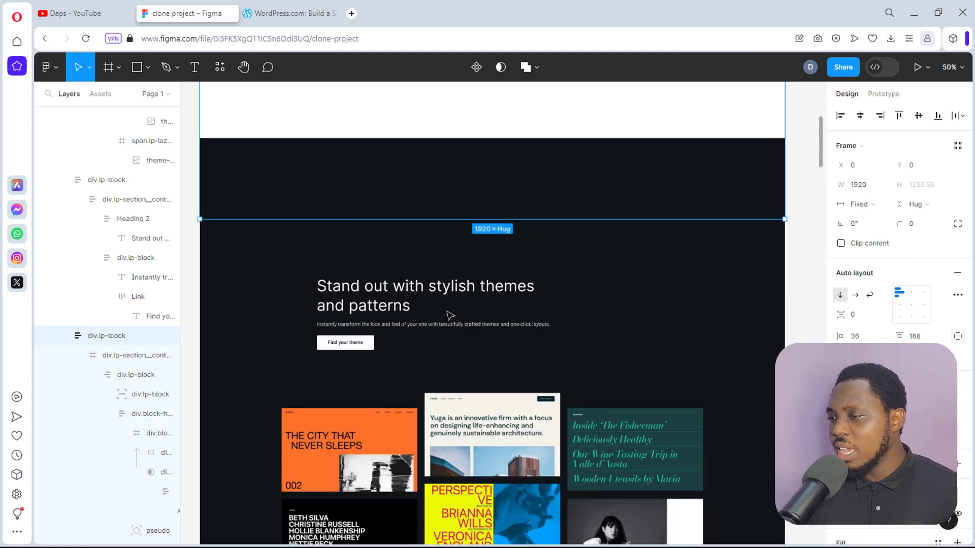
{"action": "scroll", "coordinate": [449, 315], "scroll_direction": "up", "scroll_amount": 3}
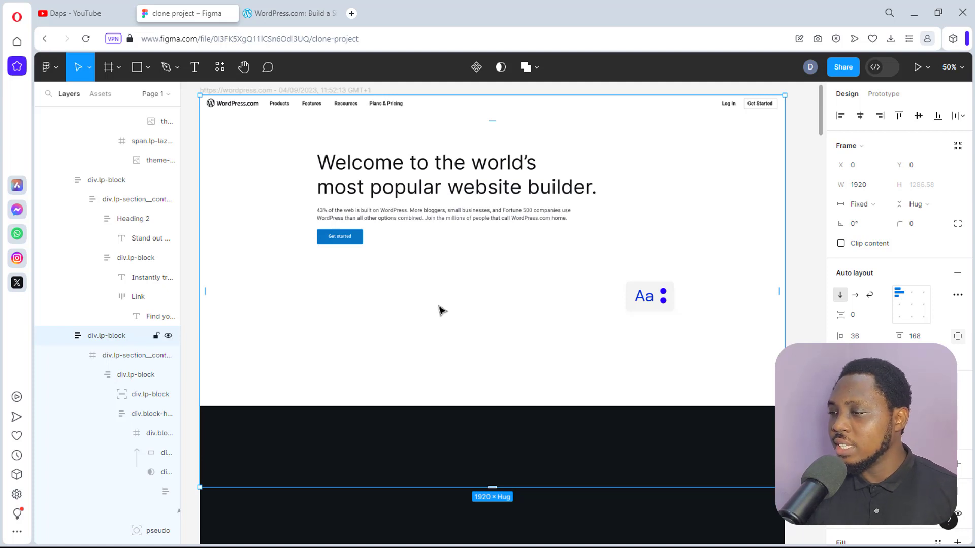
Switch from Figma to the Chrome window showing a New Tab page.
{"action": "key", "text": "alt+Tab"}
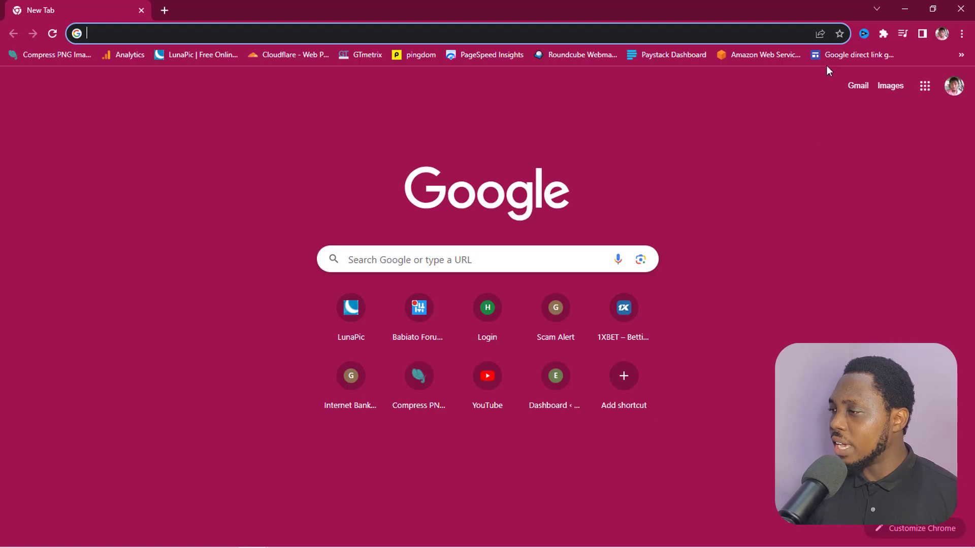
Pin the html.to.design extension to Chrome's toolbar.
{"action": "left_click", "coordinate": [883, 35]}
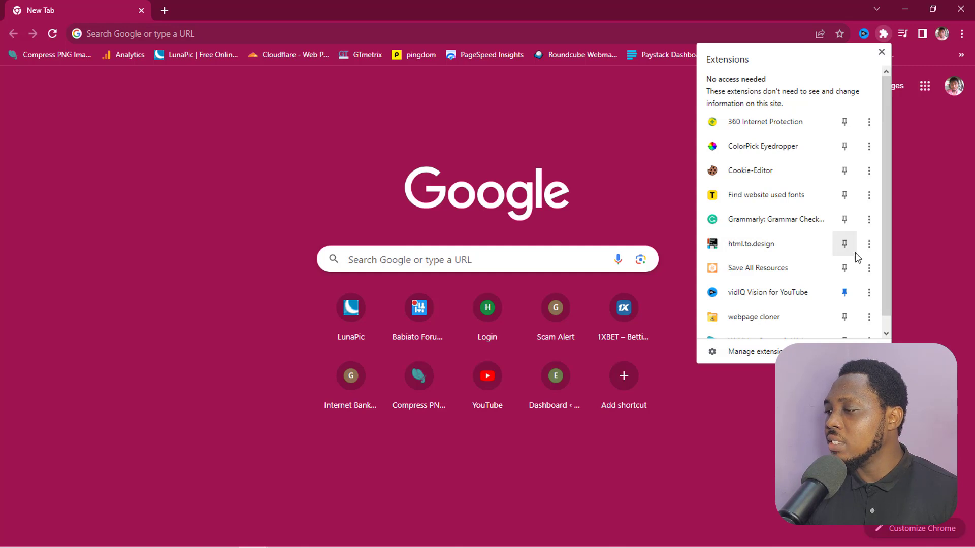
{"action": "left_click", "coordinate": [844, 245]}
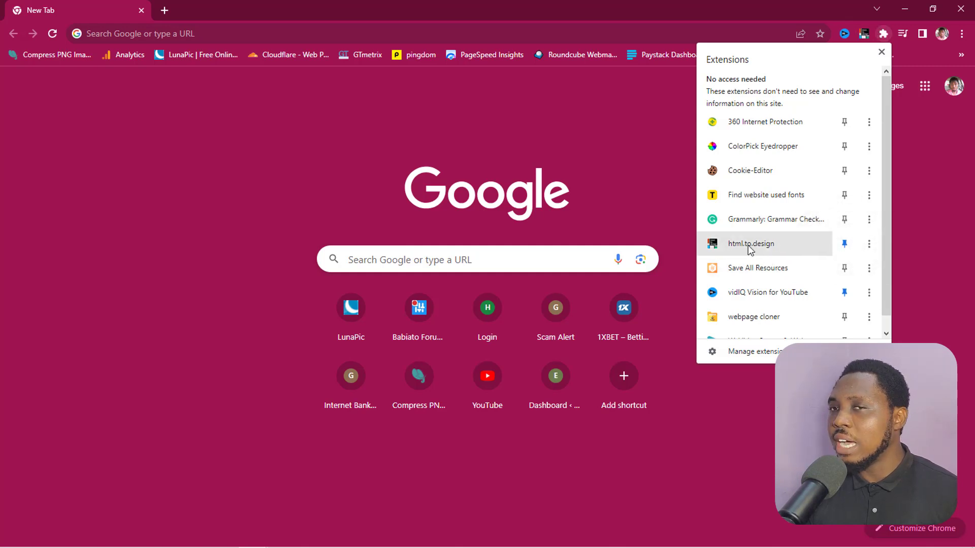
{"action": "left_click", "coordinate": [630, 163]}
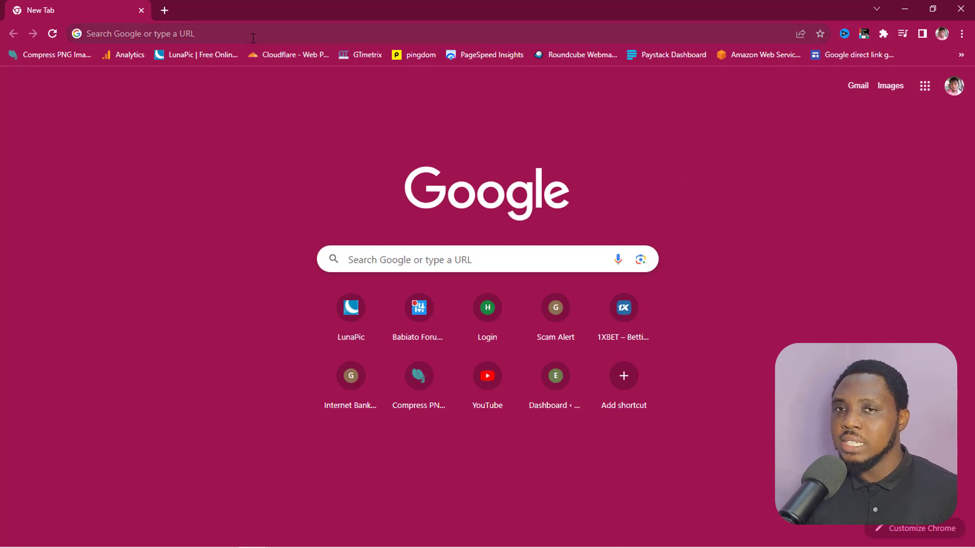
Load wordpress.org and open the html.to.design extension's capture popup for it.
{"action": "left_click", "coordinate": [219, 33]}
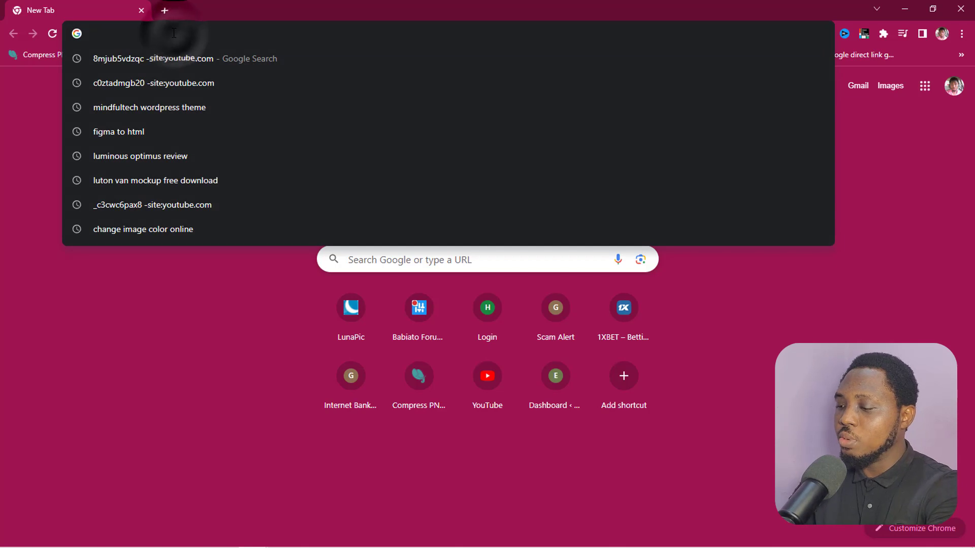
{"action": "type", "text": "wordpress"}
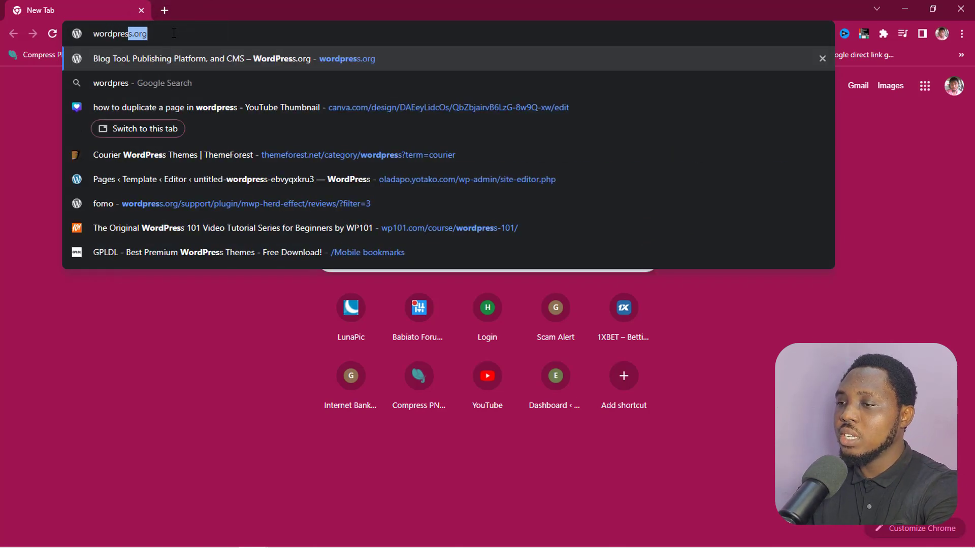
{"action": "type", "text": ".org"}
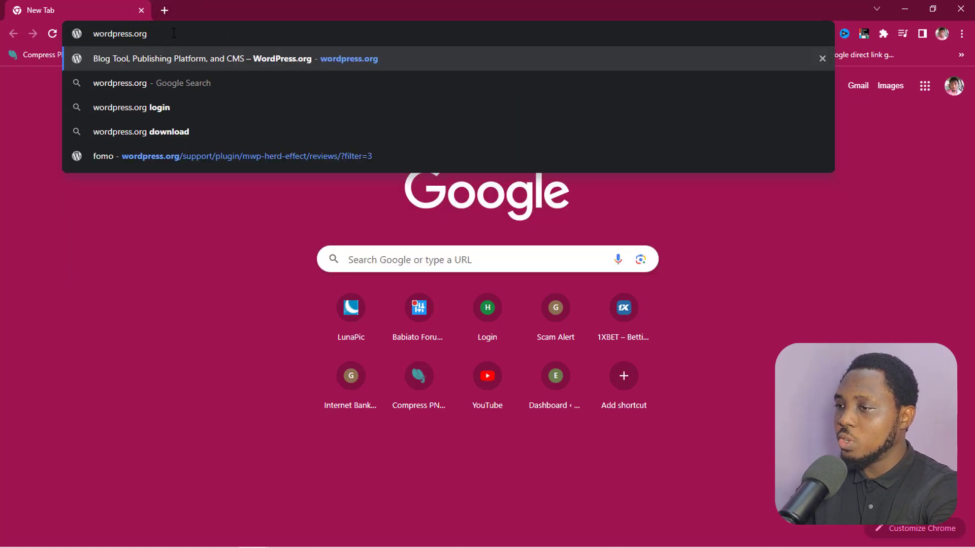
{"action": "key", "text": "Return"}
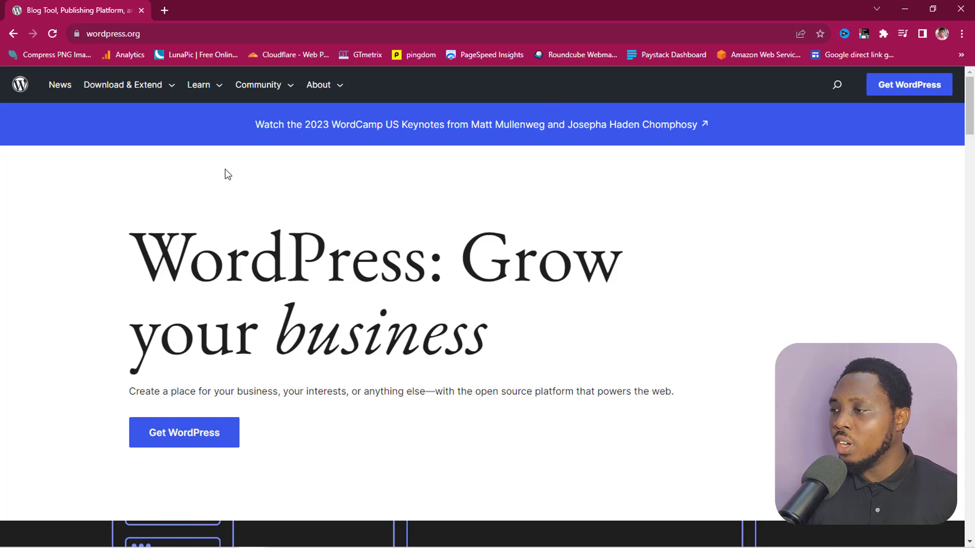
{"action": "left_click", "coordinate": [864, 34]}
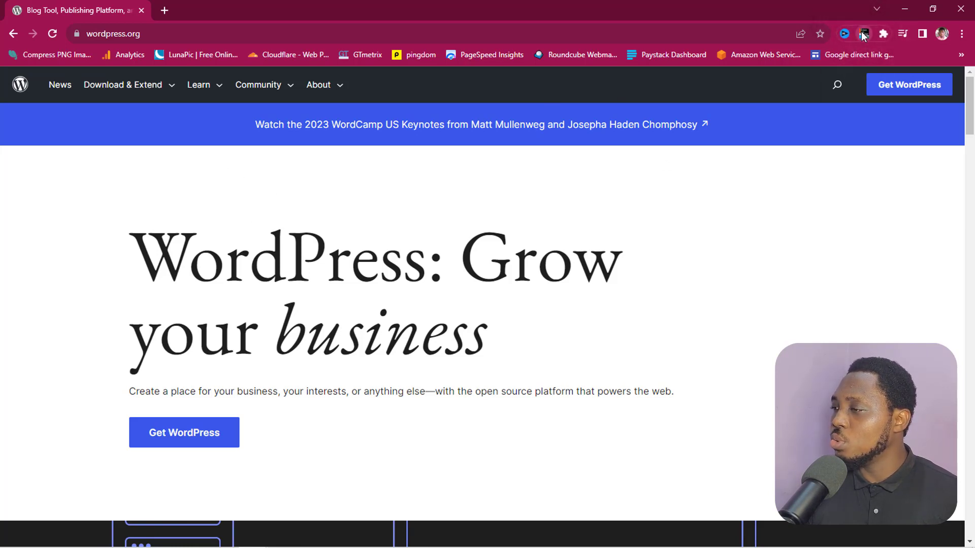
{"action": "left_click", "coordinate": [863, 34]}
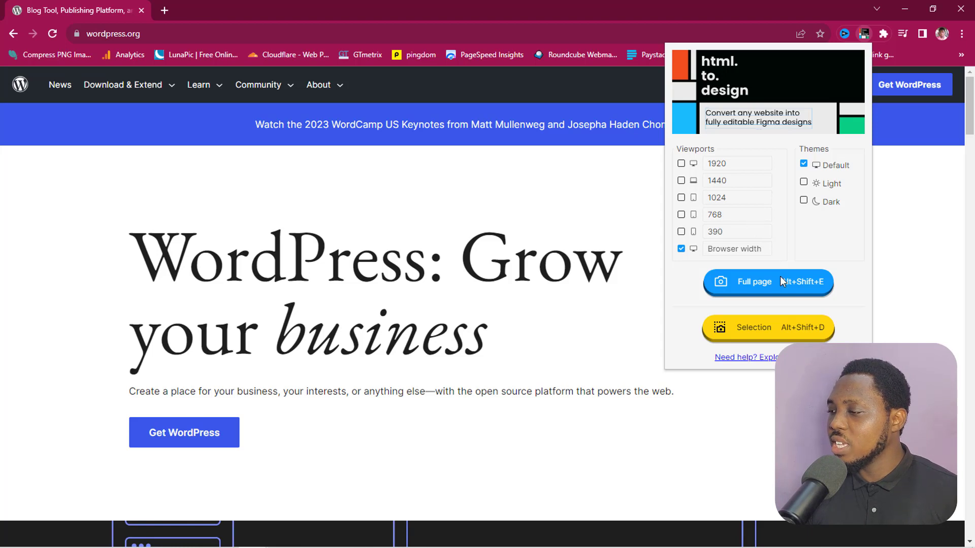
Capture the full wordpress.org page as a 908 KB .h2d file, then return to the Figma clone project.
{"action": "left_click", "coordinate": [751, 276]}
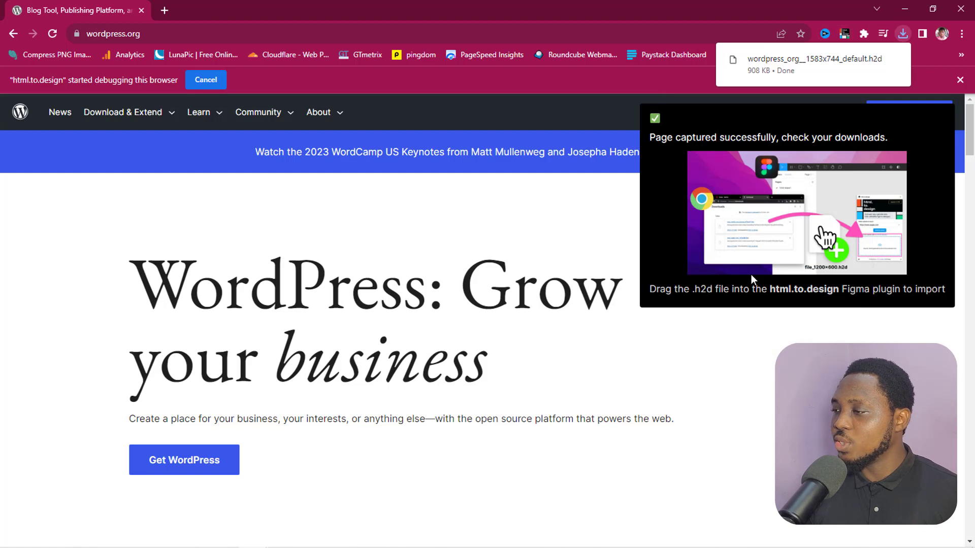
{"action": "mouse_move", "coordinate": [789, 73]}
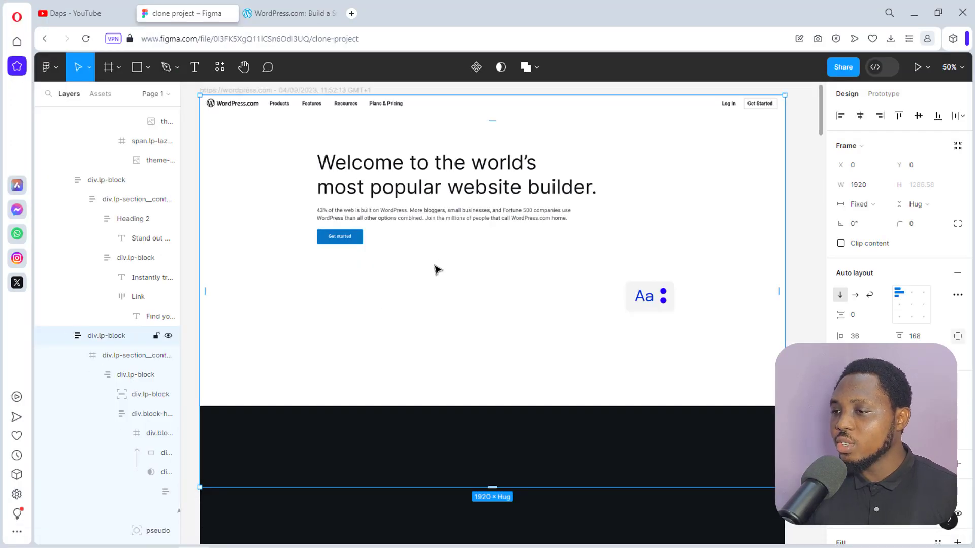
Add a new empty Page 2 to the clone project's page list.
{"action": "scroll", "coordinate": [120, 254], "scroll_direction": "down", "scroll_amount": 10}
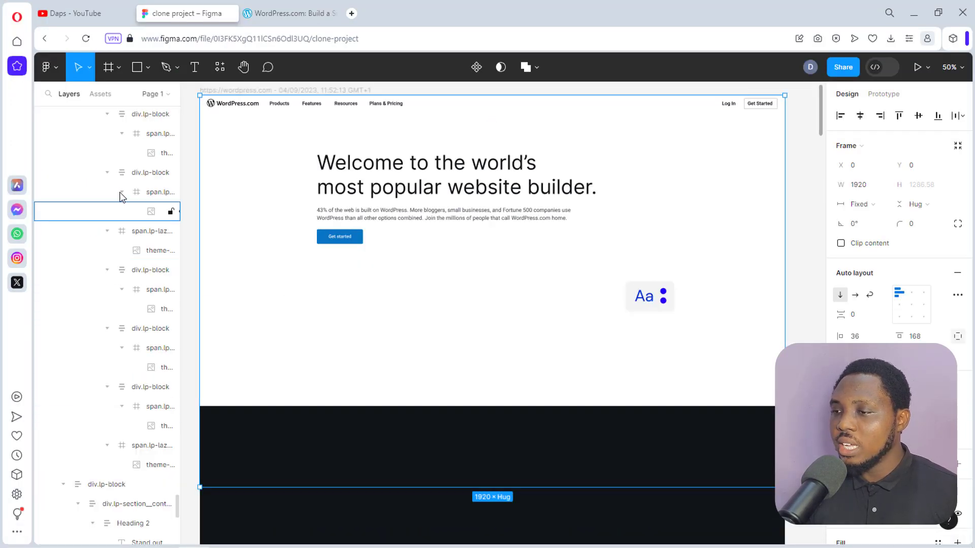
{"action": "left_click", "coordinate": [154, 94]}
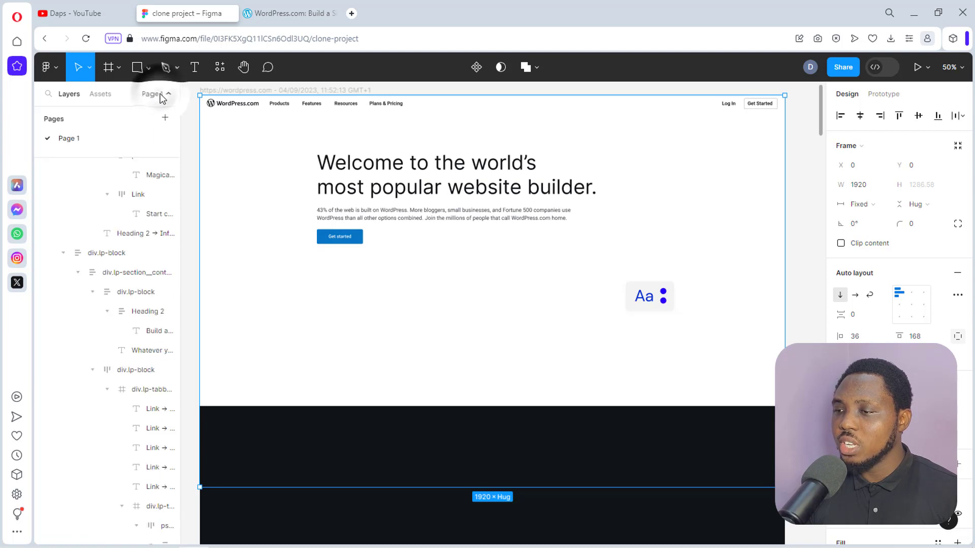
{"action": "left_click", "coordinate": [164, 118]}
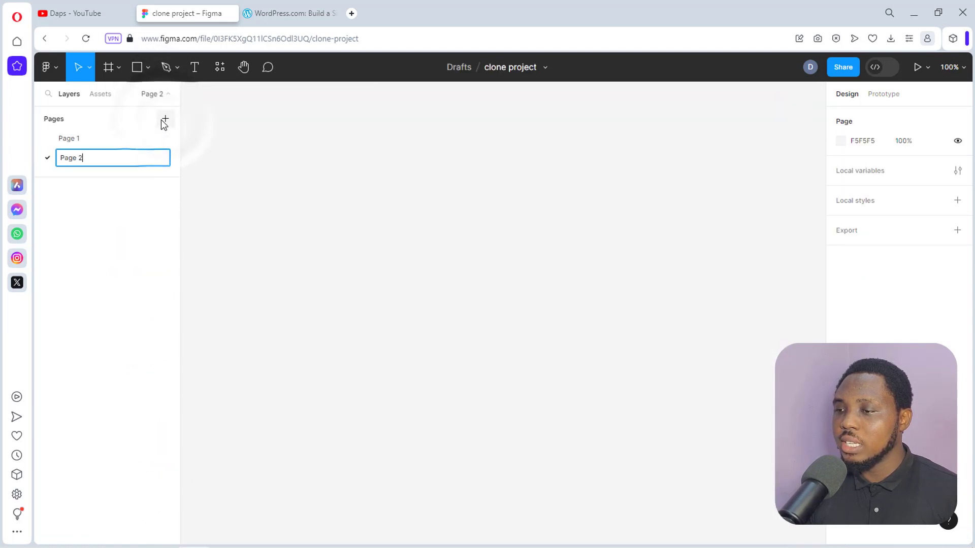
Launch the html.to.design plugin on Page 2 from the Plugins menu.
{"action": "left_click", "coordinate": [54, 72]}
{"action": "mouse_move", "coordinate": [81, 260]}
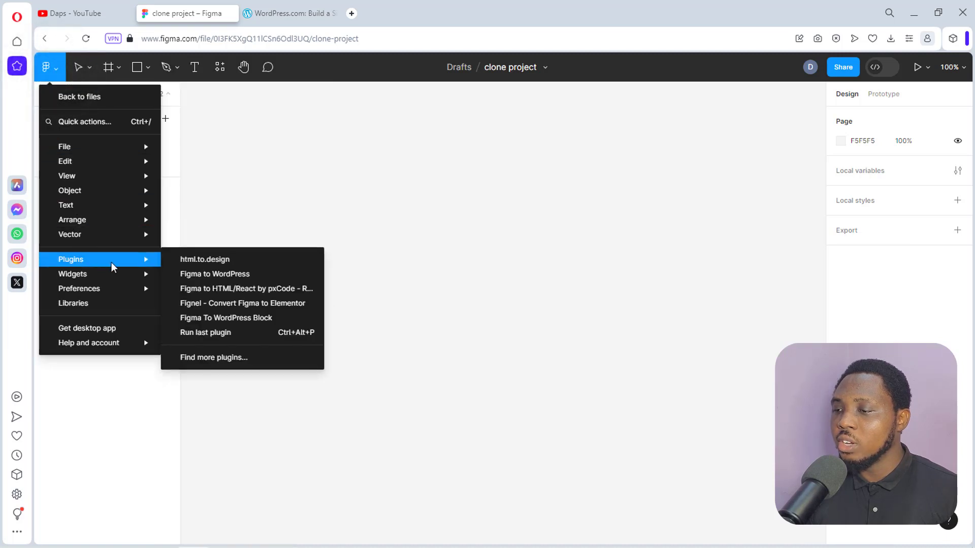
{"action": "left_click", "coordinate": [194, 266]}
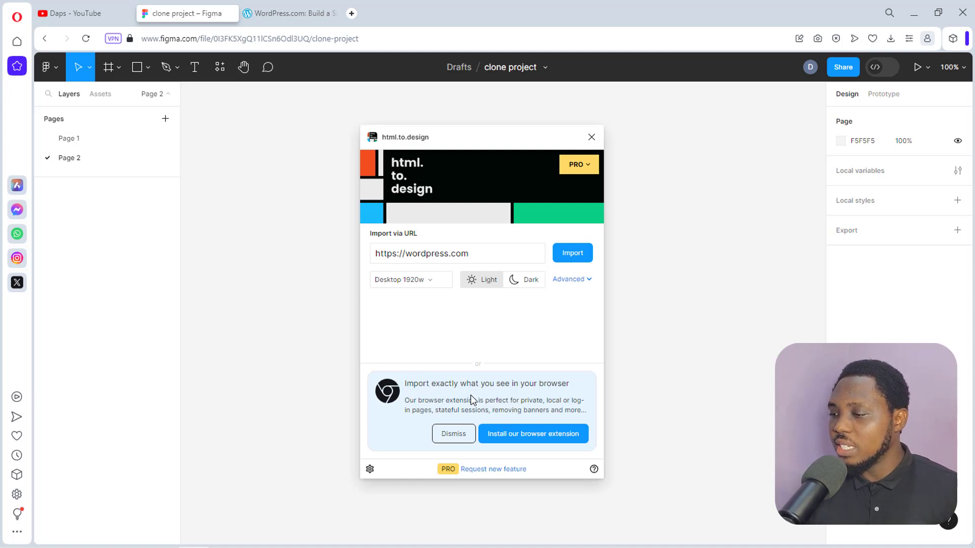
Import the downloaded wordpress_org .h2d capture onto Page 2 through html.to.design.
{"action": "left_click", "coordinate": [447, 435]}
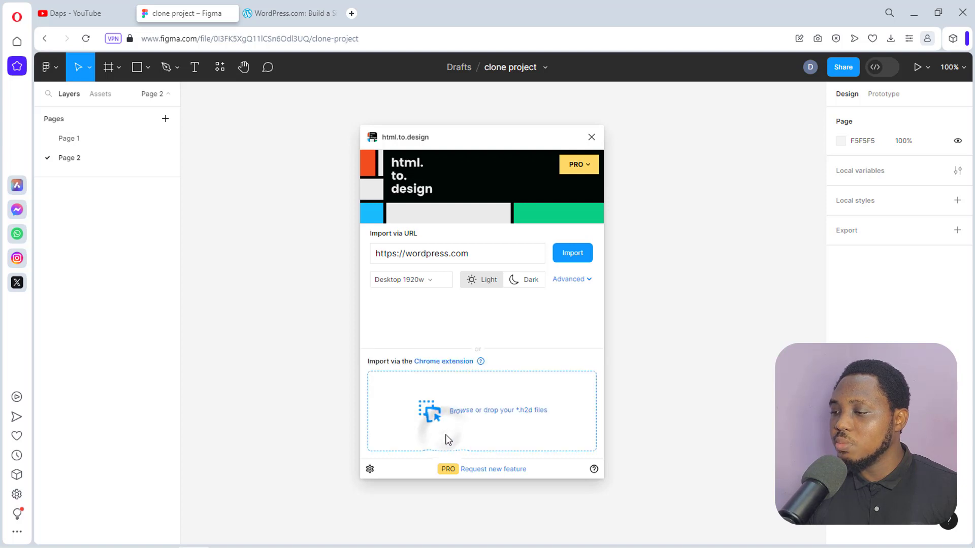
{"action": "left_click", "coordinate": [495, 416]}
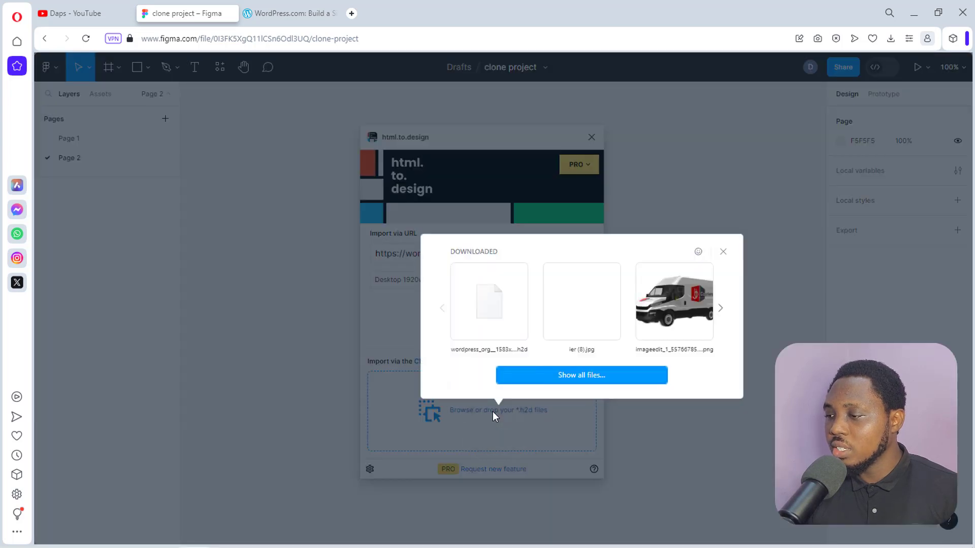
{"action": "left_click", "coordinate": [482, 315]}
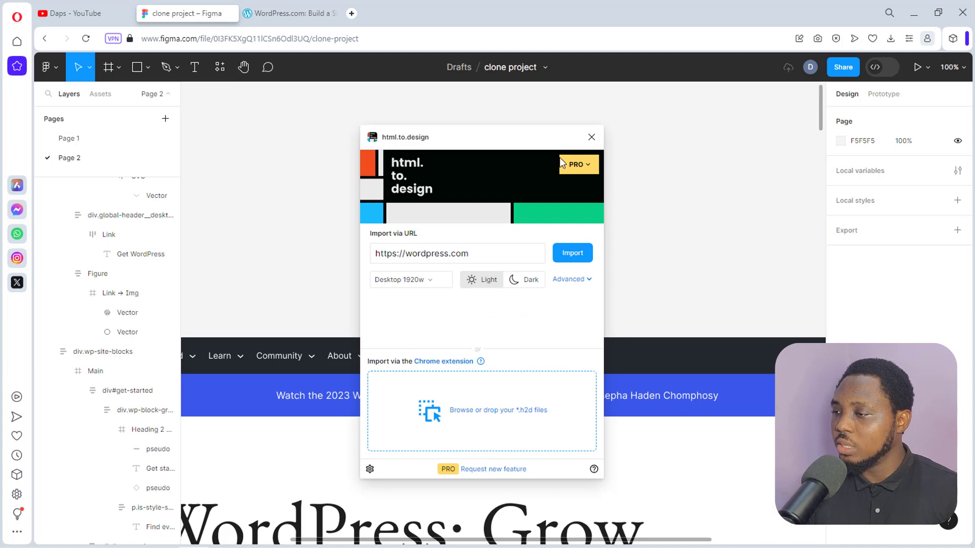
Close the html.to.design plugin window.
{"action": "left_click", "coordinate": [592, 137]}
{"action": "scroll", "coordinate": [614, 310], "scroll_direction": "down", "scroll_amount": 4}
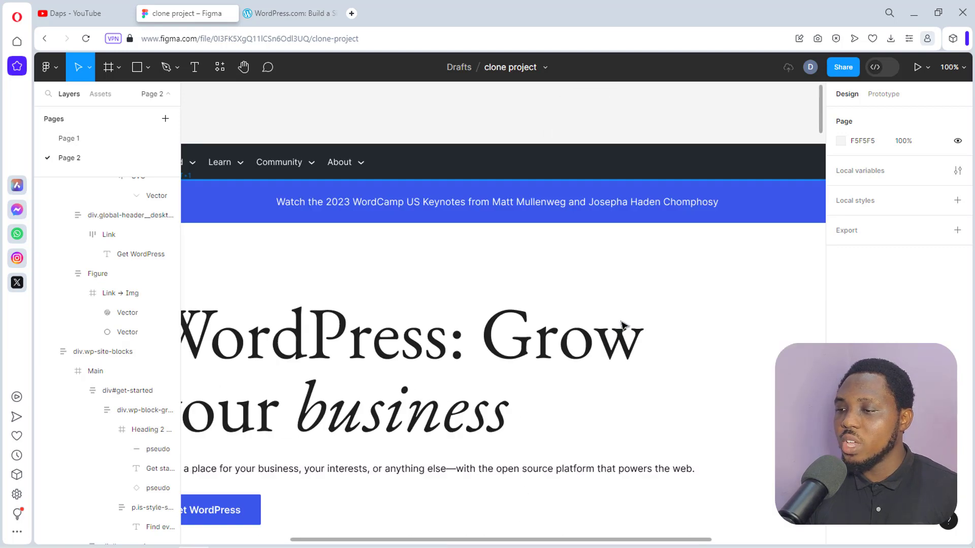
{"action": "scroll", "coordinate": [622, 325], "scroll_direction": "down", "scroll_amount": 2}
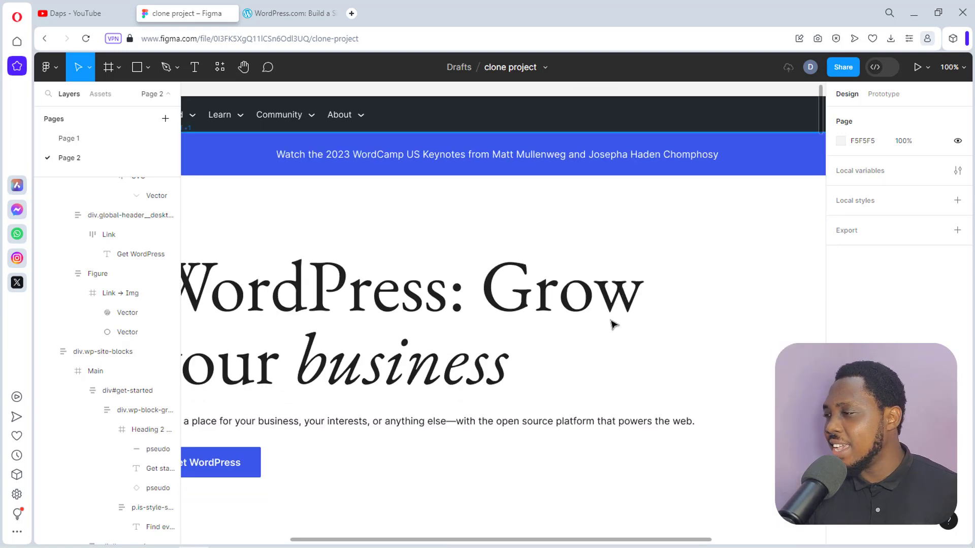
{"action": "scroll", "coordinate": [617, 320], "scroll_direction": "up", "scroll_amount": 5}
Zoom to 50% and review the imported wordpress.org page down to the Get started footer.
{"action": "left_click", "coordinate": [951, 67]}
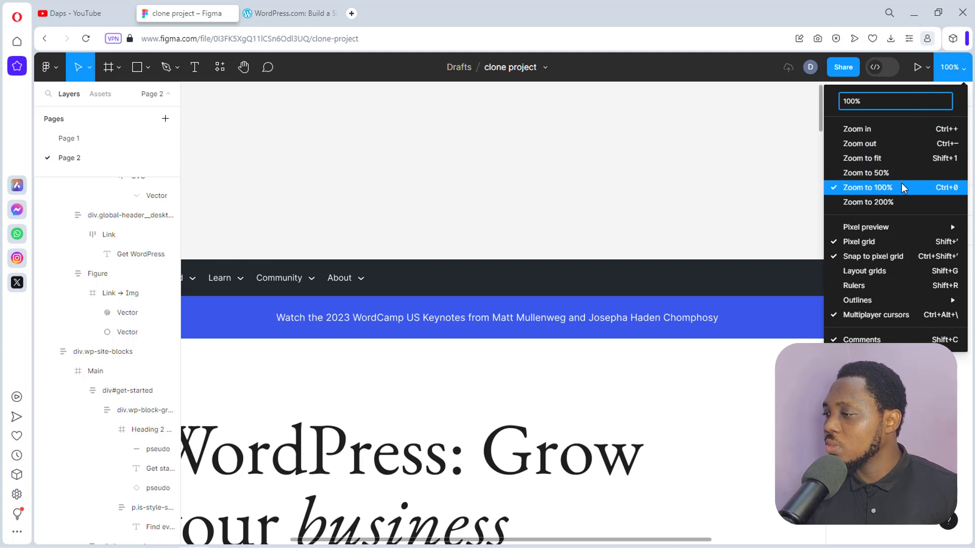
{"action": "left_click", "coordinate": [885, 172]}
{"action": "scroll", "coordinate": [718, 208], "scroll_direction": "down", "scroll_amount": 7}
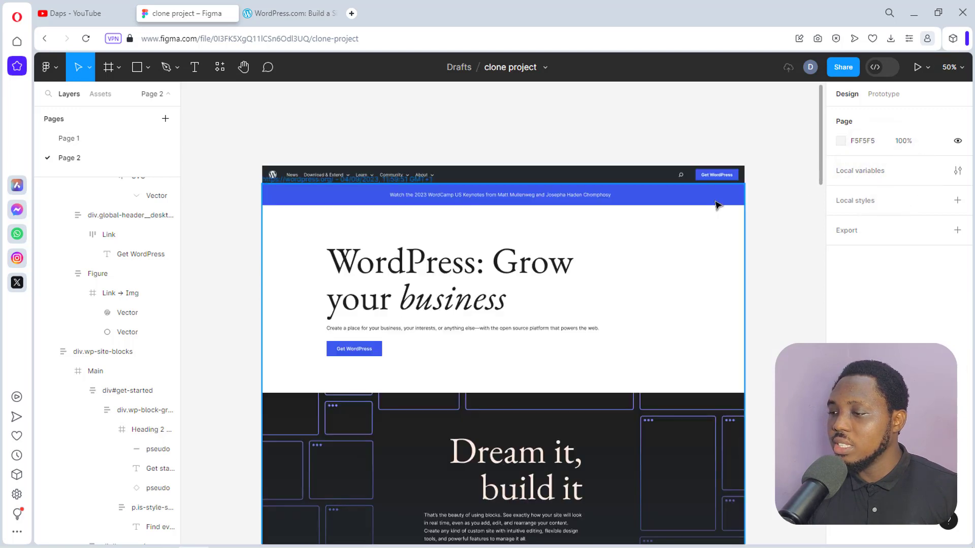
{"action": "scroll", "coordinate": [719, 209], "scroll_direction": "down", "scroll_amount": 20}
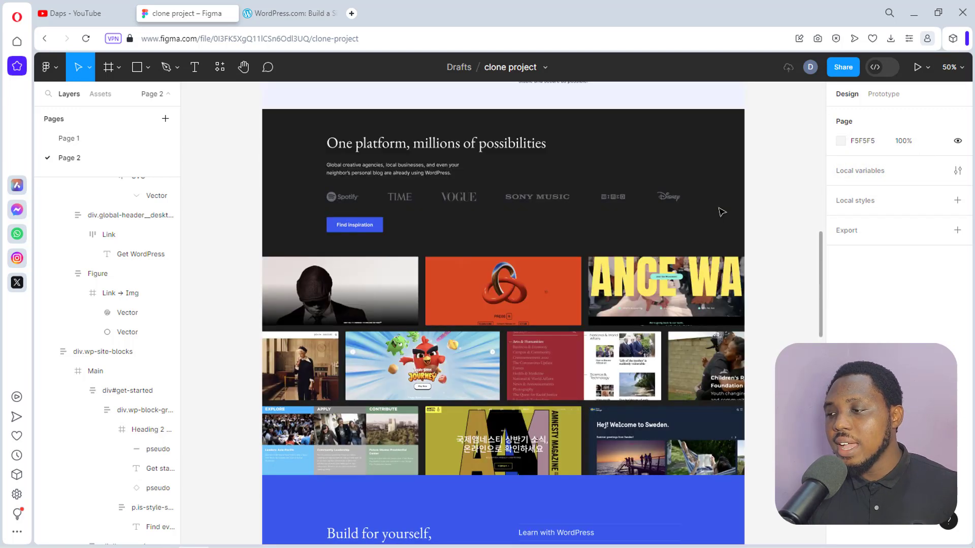
{"action": "scroll", "coordinate": [720, 212], "scroll_direction": "down", "scroll_amount": 10}
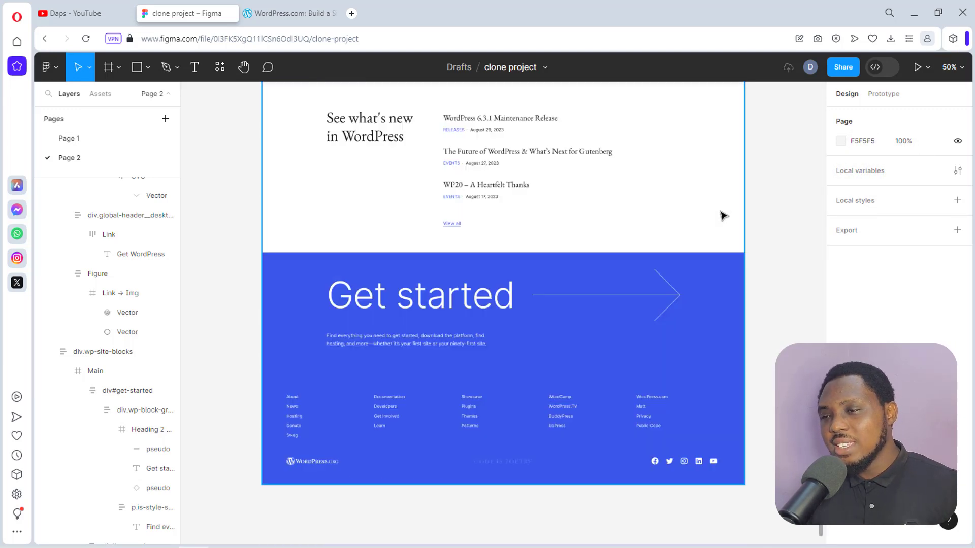